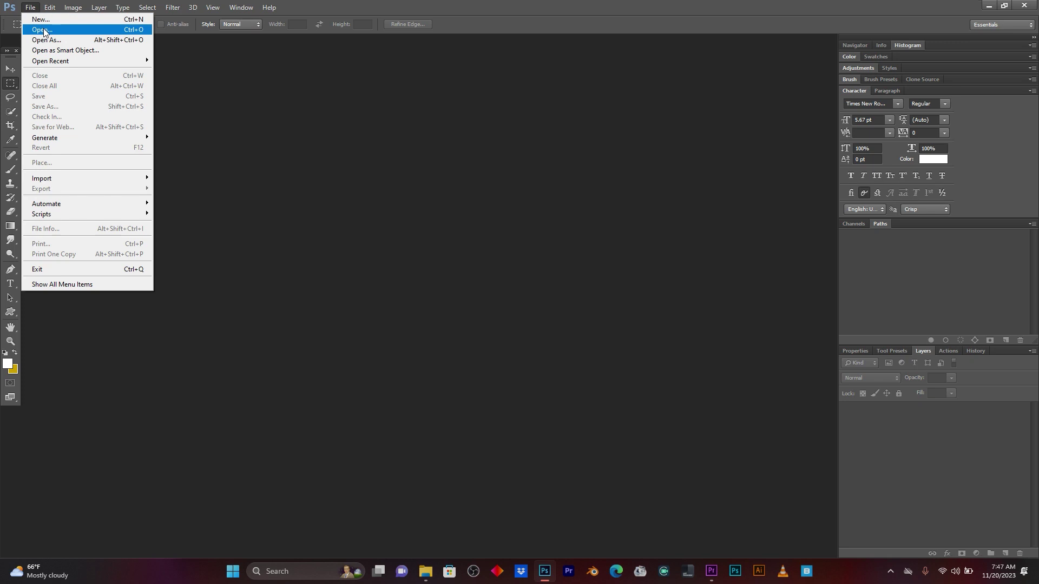
Step: Open wonderwoman.jpg and convert its locked Background into an editable Layer 0
left_click(44, 28)
double_click(135, 191)
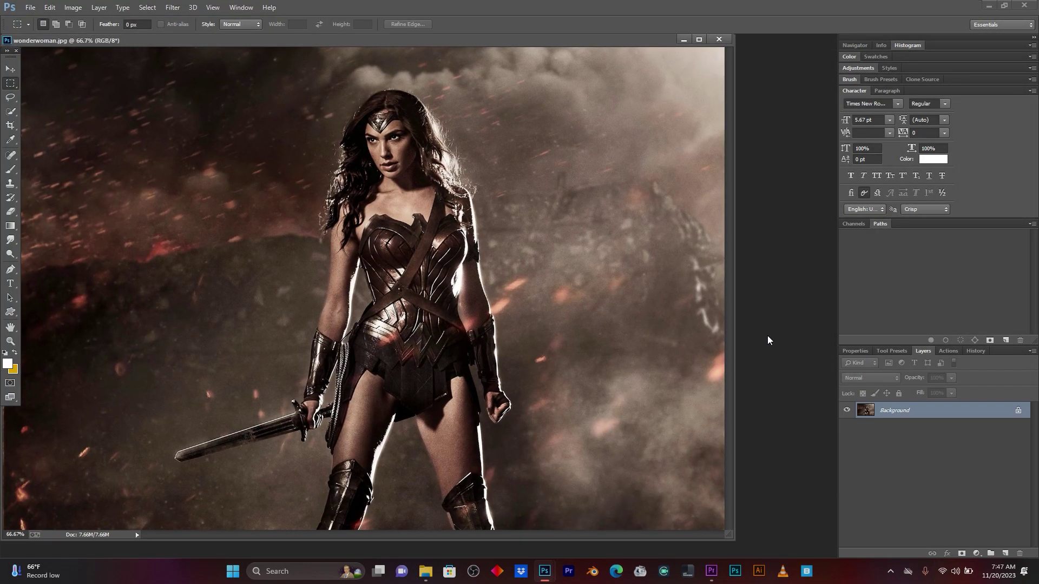
left_click_drag(585, 47, 642, 43)
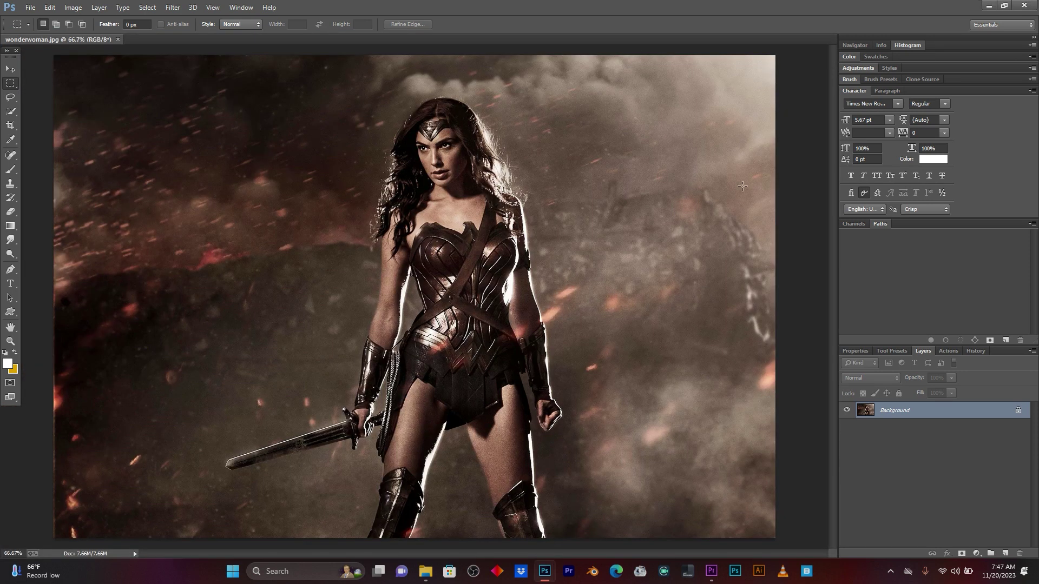
double_click(1017, 412)
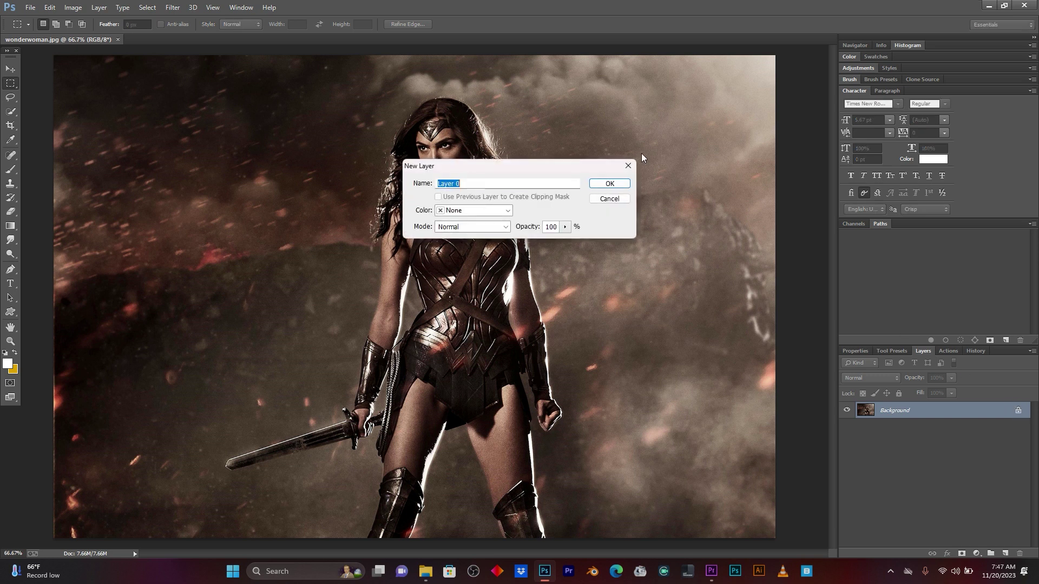
left_click(610, 185)
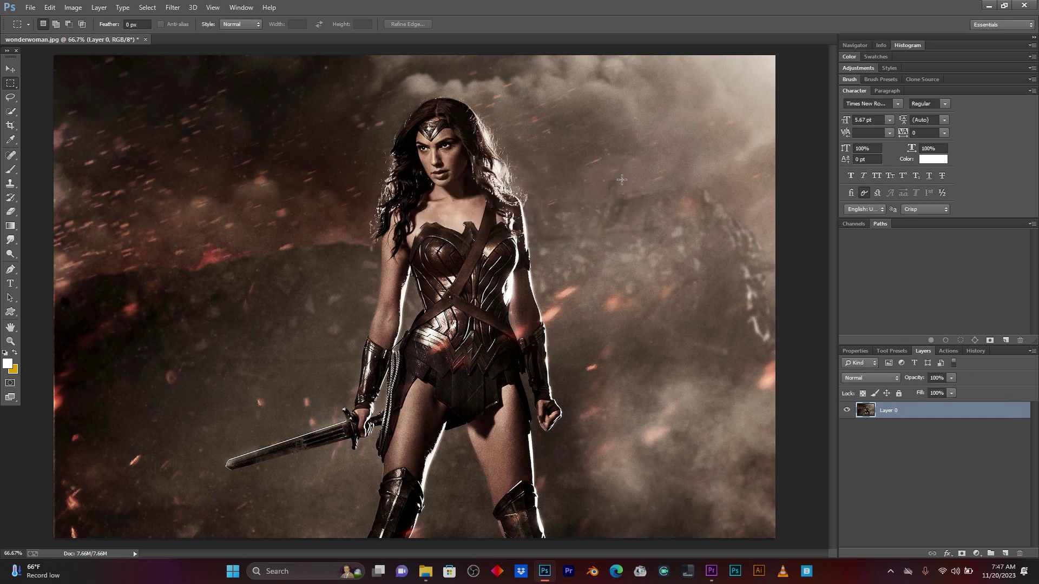
Step: Choose the Pen tool in Shape mode with Fill and Stroke set to No Color
left_click(10, 271)
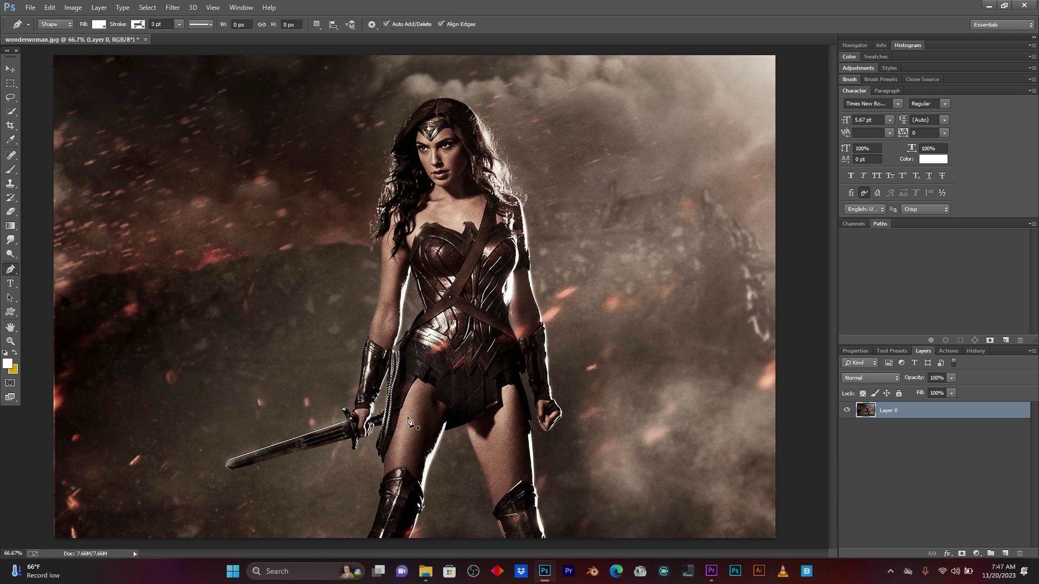
scroll(413, 424, "up", 2)
scroll(401, 454, "down", 3)
scroll(389, 484, "up", 5)
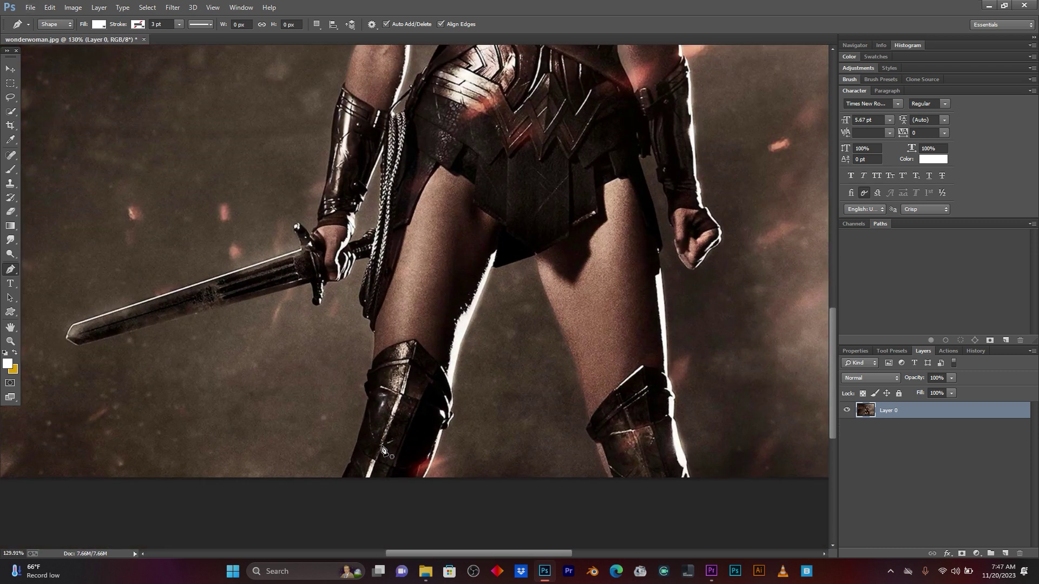
scroll(352, 468, "down", 1)
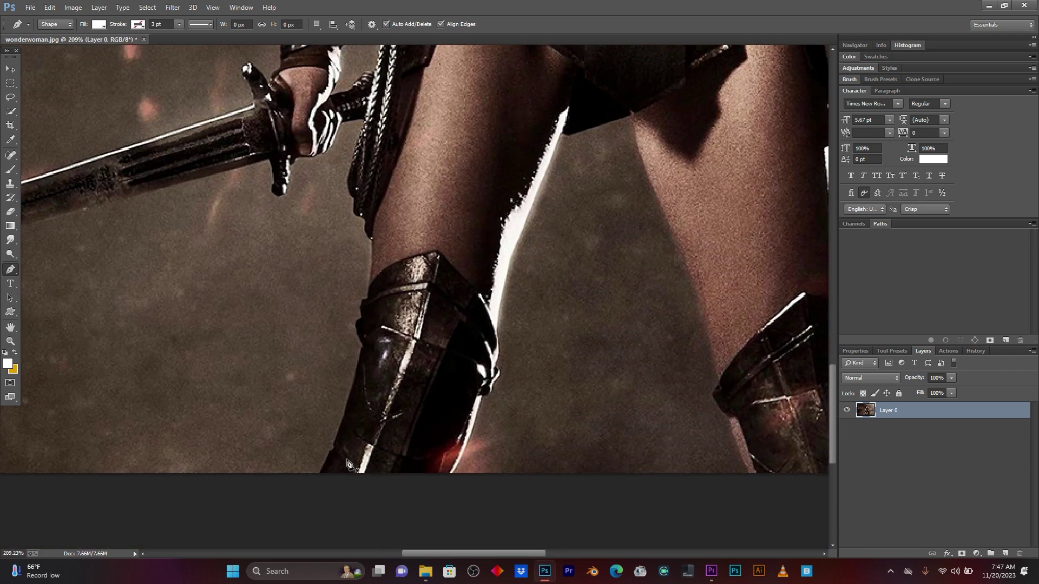
scroll(348, 464, "down", 2)
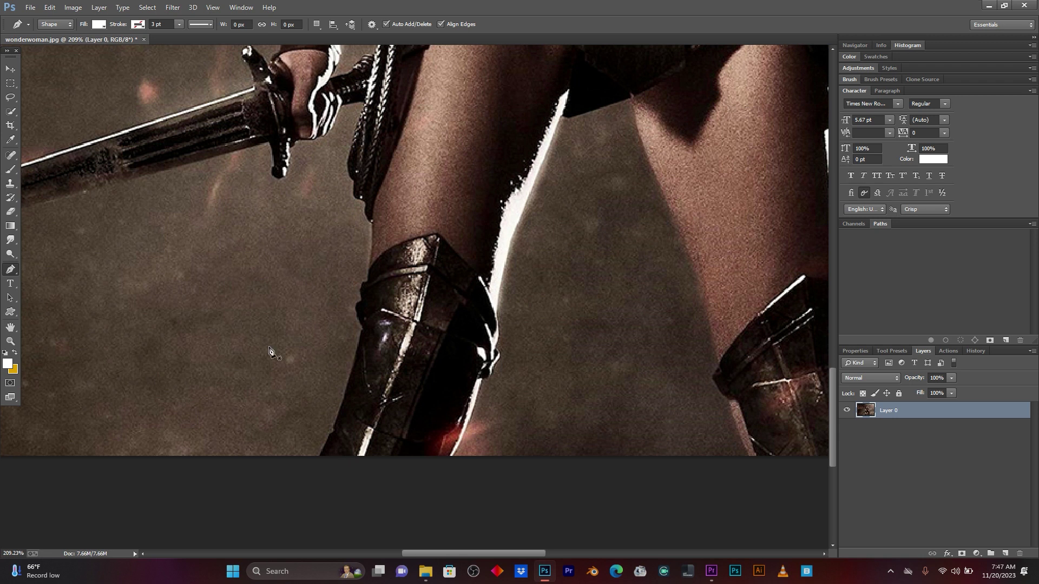
left_click(100, 25)
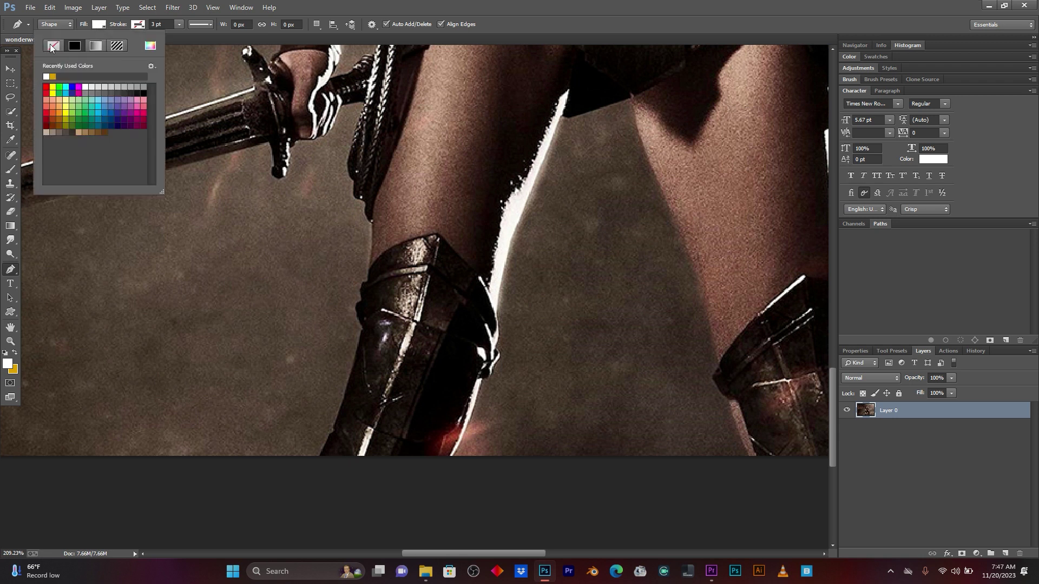
left_click(146, 24)
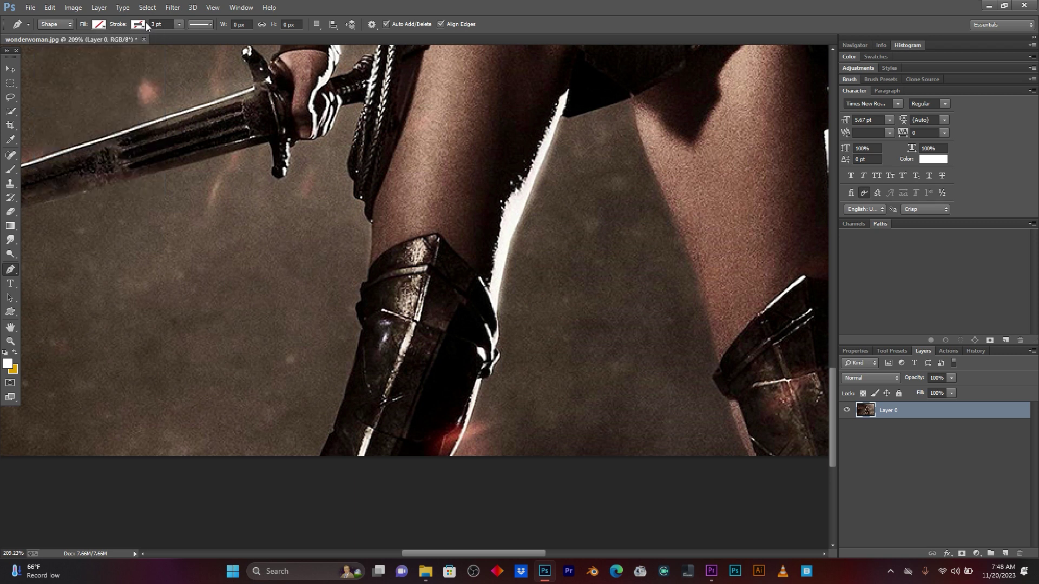
left_click(142, 24)
left_click(95, 46)
Step: Trace Shape 1 from the boot up the left leg and around the sword tip
left_click(318, 458)
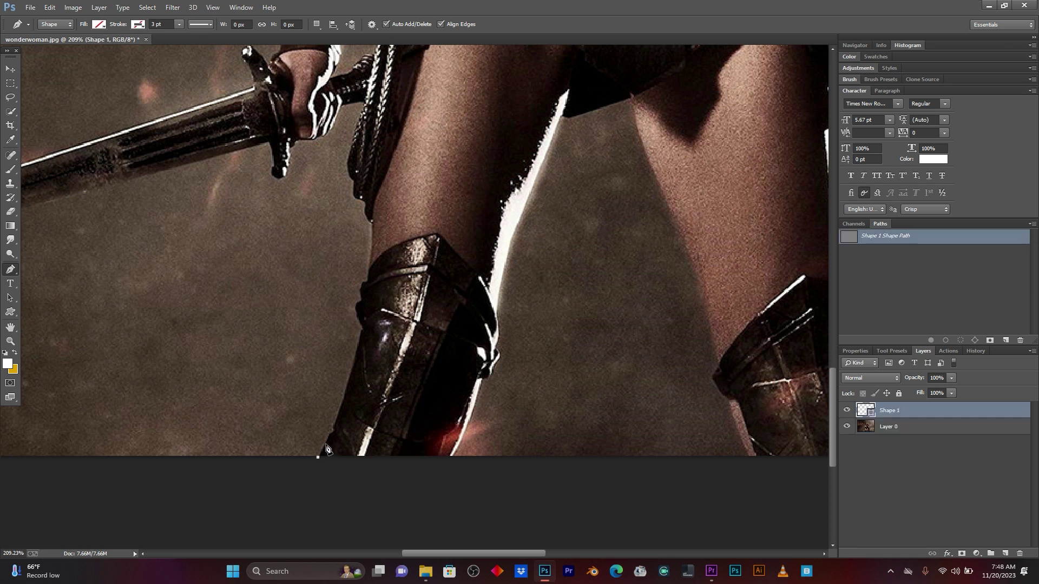
left_click(337, 419)
left_click(350, 378)
left_click(358, 347)
left_click(359, 317)
scroll(357, 302, "up", 3)
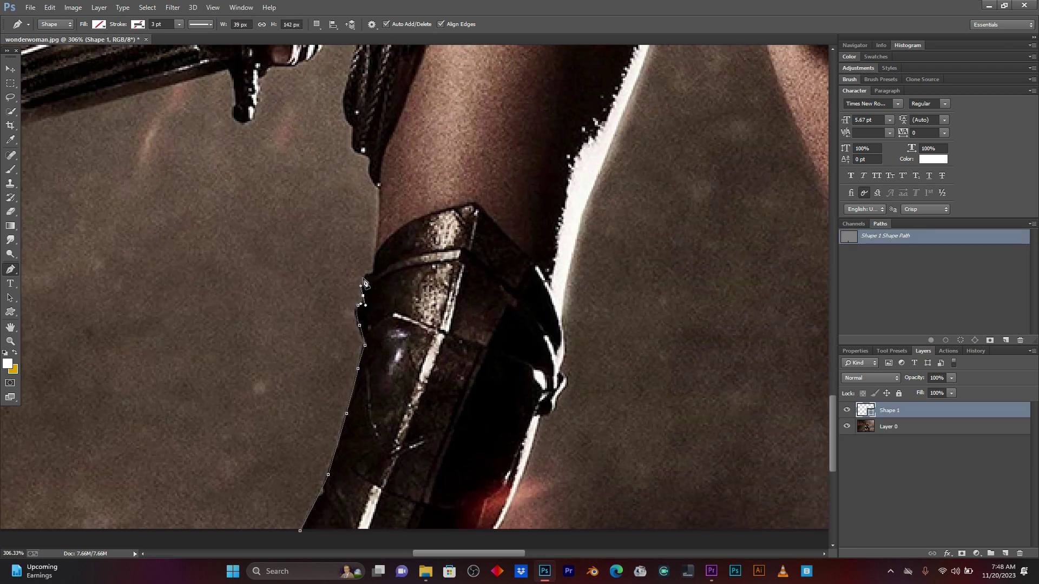
left_click(362, 285)
left_click(371, 246)
left_click(366, 215)
left_click(361, 152)
scroll(370, 175, "up", 3)
left_click(351, 240)
left_click(345, 206)
left_click(298, 175)
left_click(258, 211)
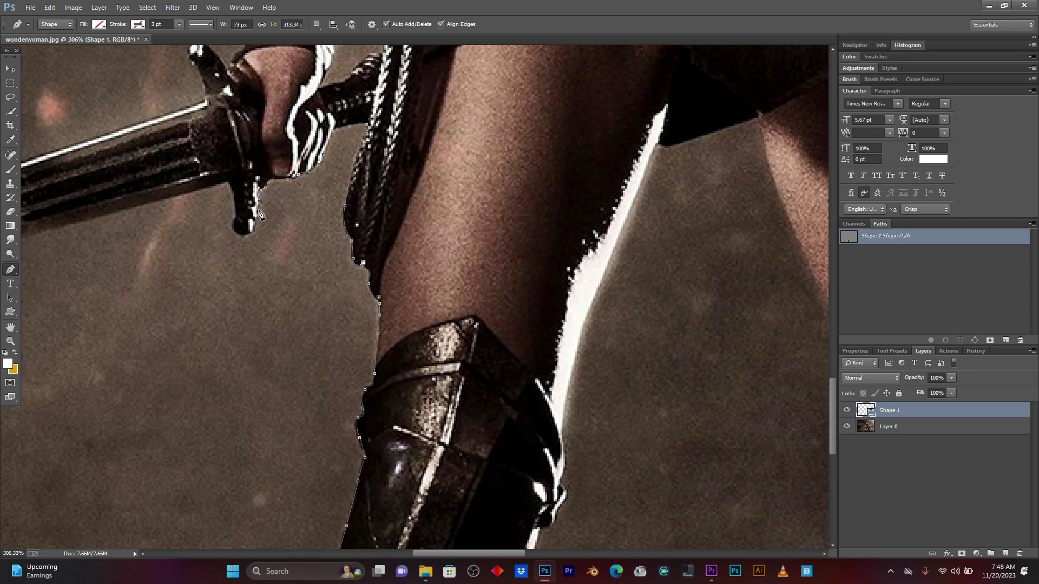
left_click(242, 237)
left_click(234, 197)
left_click(197, 190)
scroll(197, 190, "down", 3)
left_click(100, 292)
scroll(100, 292, "up", 2)
left_click(81, 223)
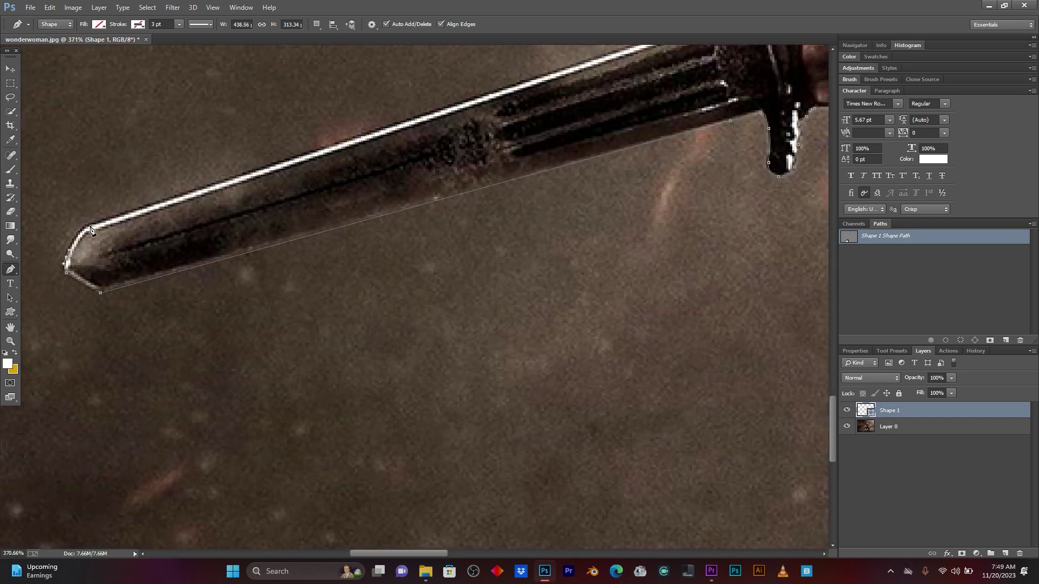
scroll(638, 100, "up", 2)
scroll(639, 100, "up", 3)
Step: Continue the outline up the bracer and upper arm and over the hair
left_click(628, 208)
left_click(655, 181)
scroll(655, 181, "up", 3)
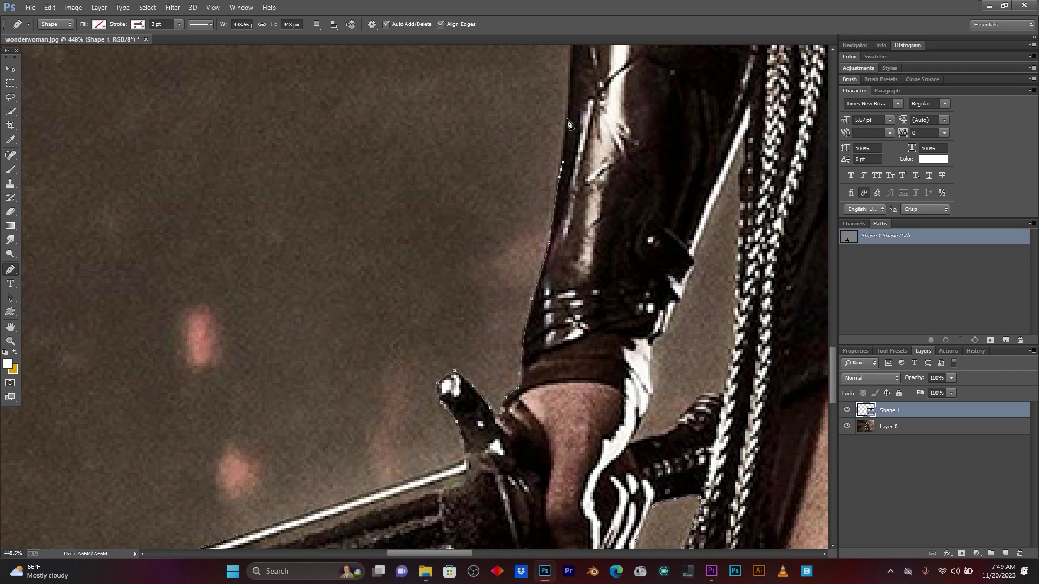
left_click(607, 185)
scroll(607, 186, "up", 3)
left_click(564, 287)
scroll(569, 196, "up", 3)
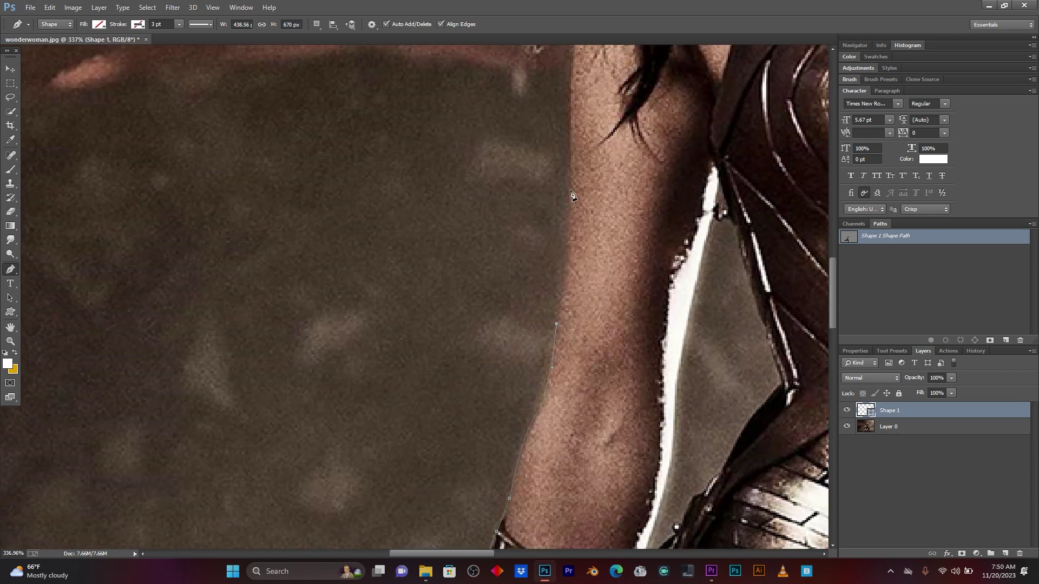
left_click(570, 222)
scroll(570, 203, "down", 2)
scroll(571, 203, "down", 3)
left_click(551, 405)
left_click(572, 371)
left_click(555, 352)
left_click(574, 325)
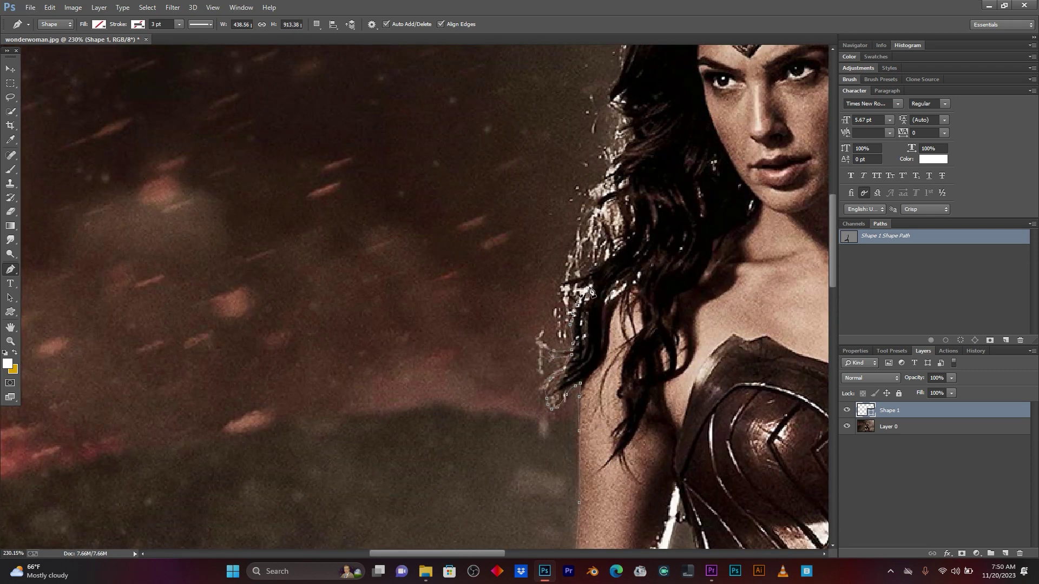
left_click(568, 287)
left_click(595, 265)
left_click(617, 241)
left_click(628, 142)
scroll(630, 143, "up", 3)
scroll(631, 144, "right", 2)
left_click(476, 225)
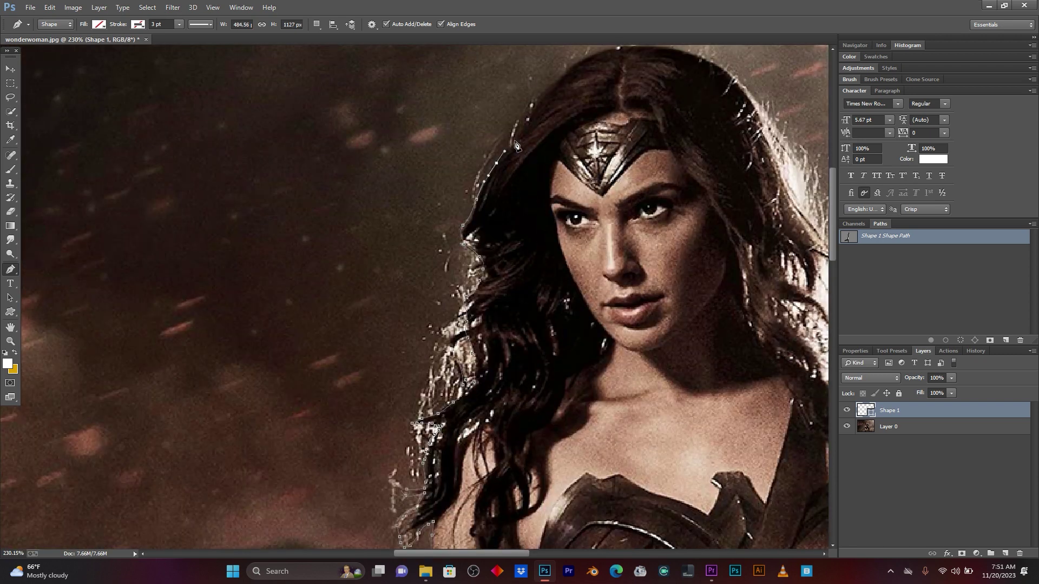
scroll(497, 189, "up", 1)
left_click(651, 99)
left_click(694, 110)
scroll(694, 110, "down", 3)
Step: Finish the outline down the right arm, around the fist and along the thighs
left_click(701, 277)
scroll(701, 276, "down", 3)
left_click(665, 338)
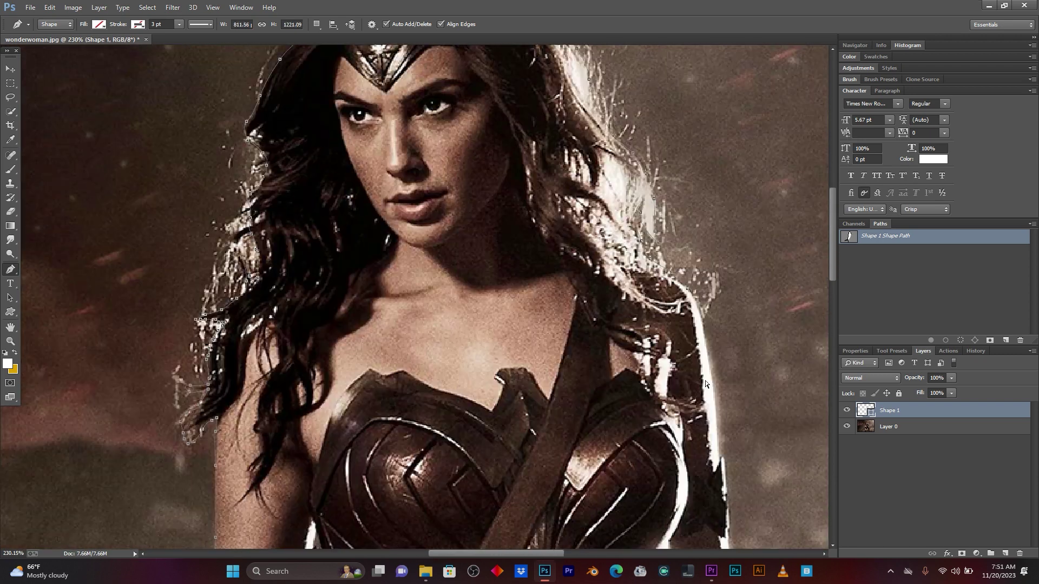
scroll(651, 321, "down", 3)
scroll(651, 321, "right", 3)
left_click(652, 324)
scroll(652, 323, "down", 3)
left_click(669, 295)
scroll(669, 295, "down", 6)
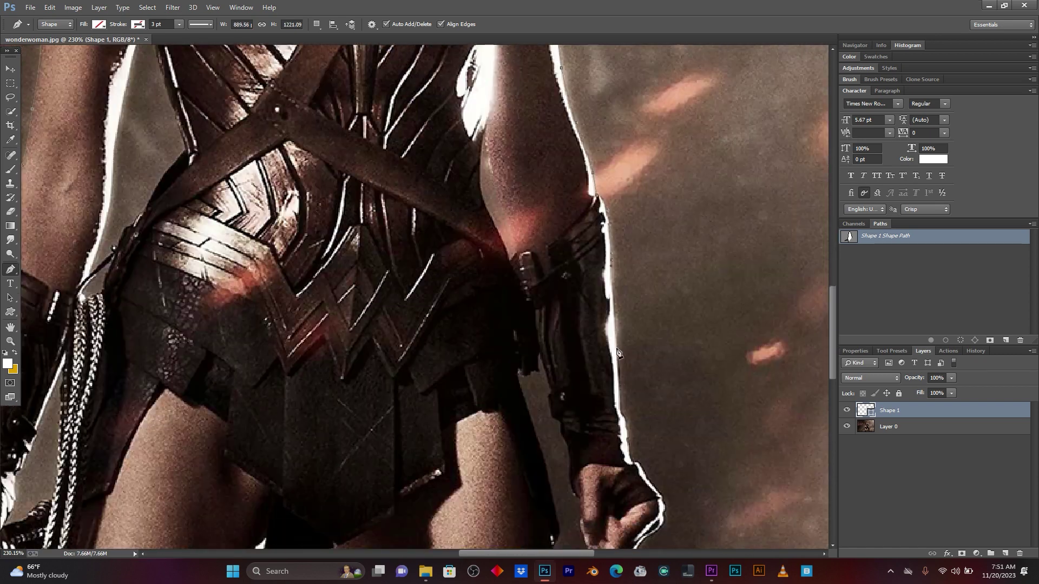
left_click(622, 355)
scroll(632, 355, "up", 2)
left_click(640, 374)
scroll(640, 375, "down", 1)
left_click(679, 370)
left_click(634, 463)
left_click(564, 430)
left_click(542, 330)
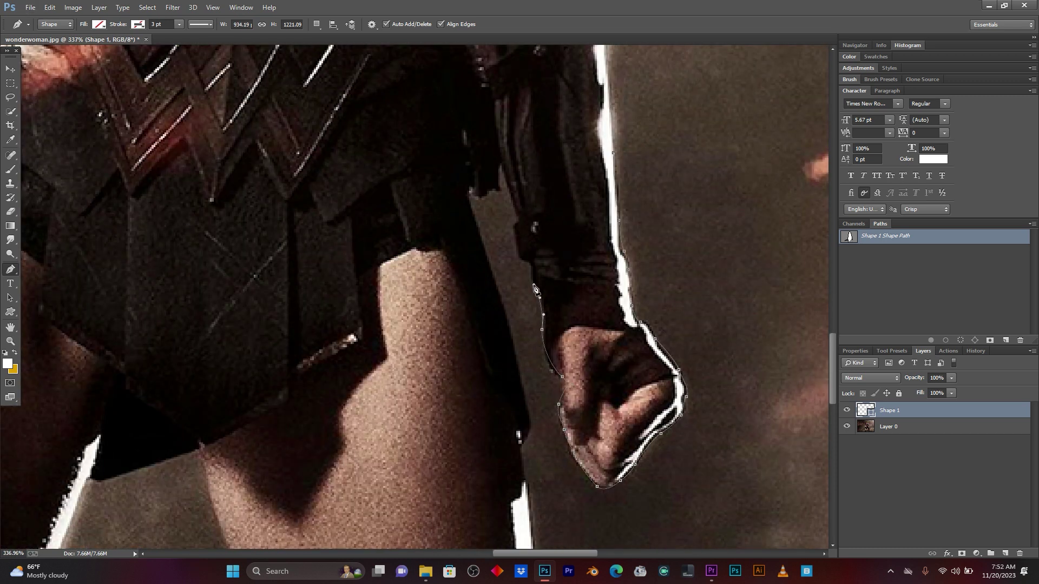
left_click(519, 256)
left_click(502, 163)
left_click(470, 191)
scroll(501, 287, "down", 3)
left_click(524, 312)
scroll(524, 312, "down", 3)
left_click(540, 274)
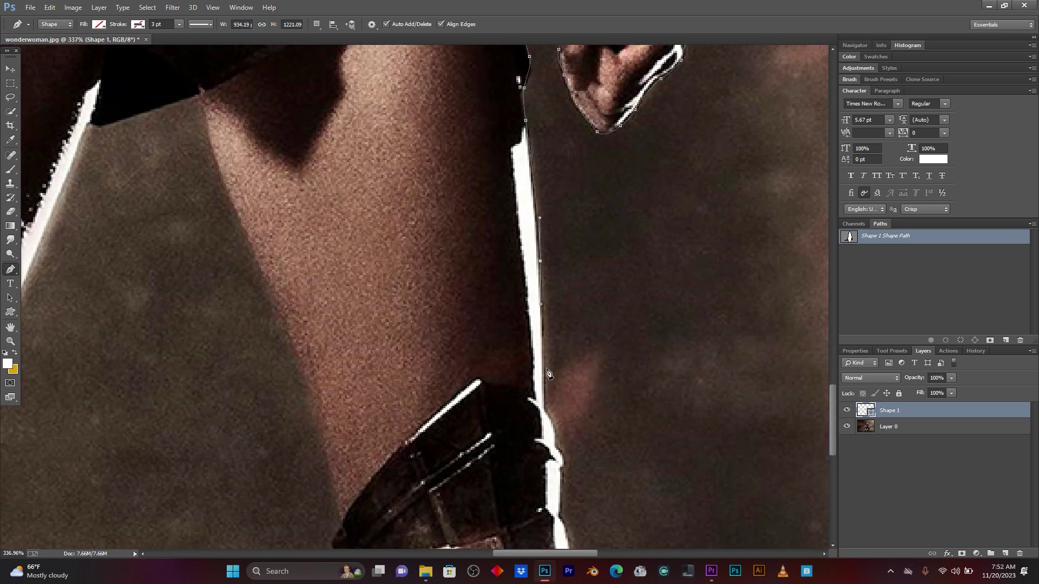
left_click(546, 402)
scroll(549, 397, "down", 2)
scroll(563, 368, "down", 2)
left_click(373, 484)
scroll(373, 484, "up", 4)
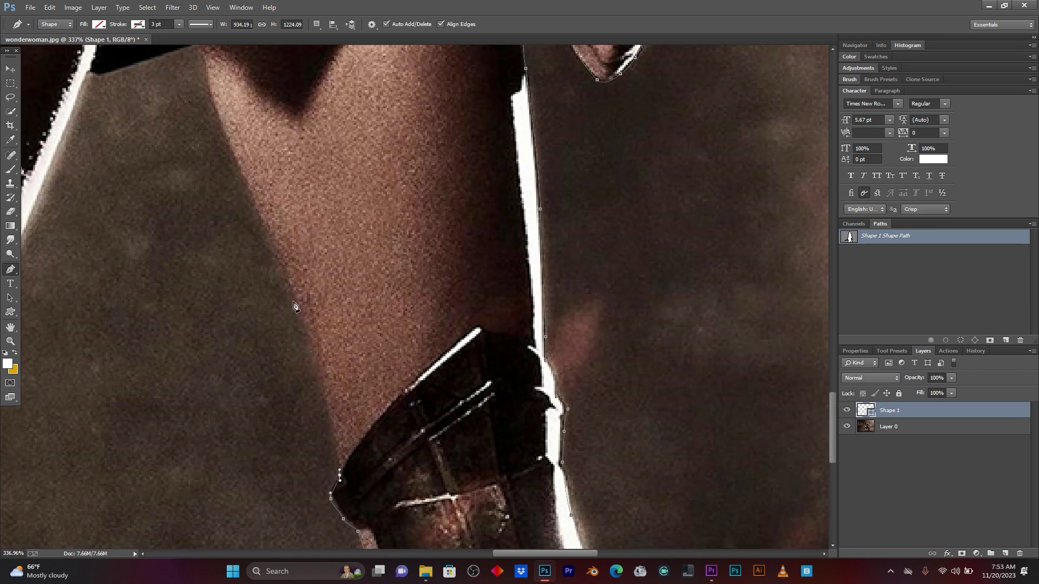
left_click(268, 319)
left_click(249, 284)
scroll(229, 245, "down", 5)
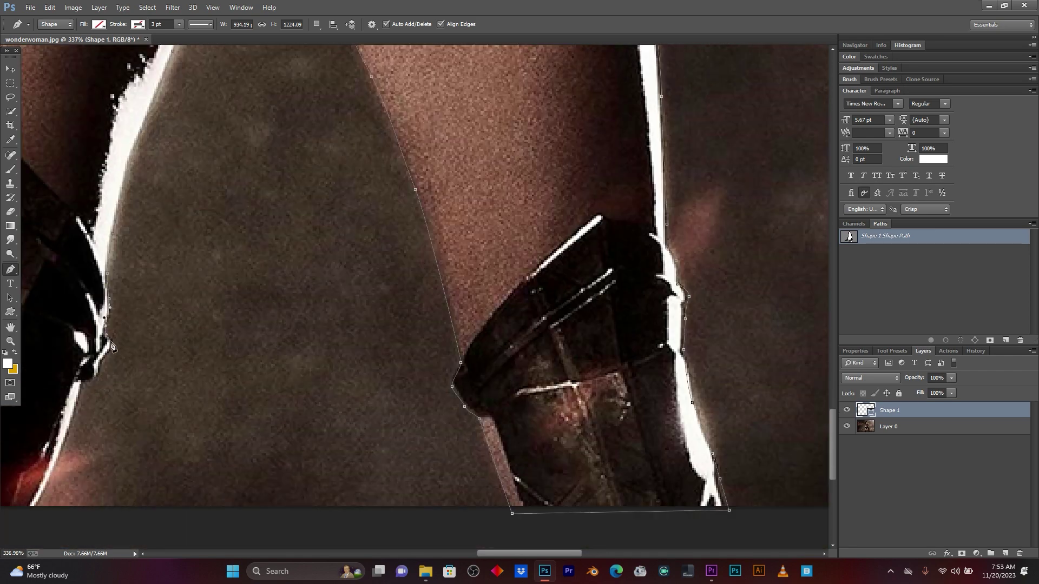
scroll(288, 391, "left", 3)
scroll(288, 390, "down", 3)
scroll(378, 271, "up", 5)
Step: Trace Shape 2 along the torso gap down to the belt
left_click(424, 216)
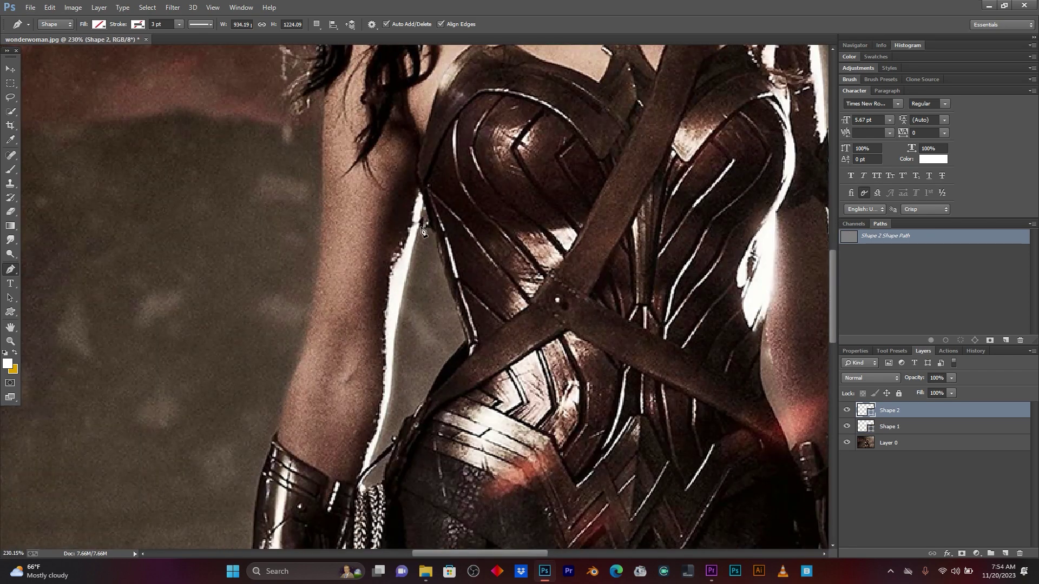
left_click(469, 342)
left_click(410, 419)
left_click(369, 495)
scroll(421, 222, "down", 3)
scroll(421, 221, "down", 3)
scroll(421, 222, "up", 2)
Step: Trace Shape 3 along the sword arm's edge, then fit the image on screen
left_click(319, 266)
left_click(295, 316)
left_click(281, 386)
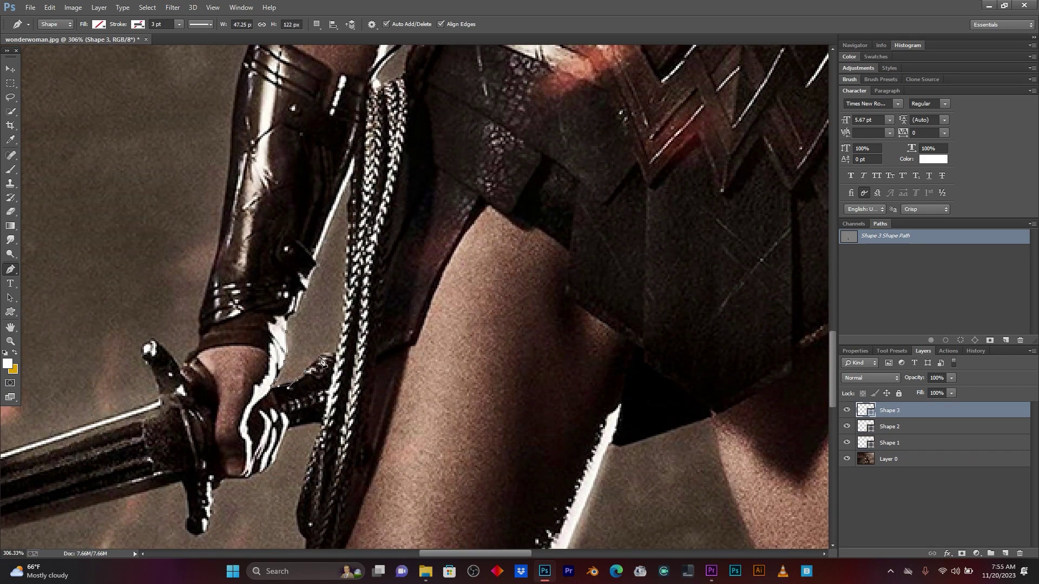
left_click(351, 203)
key("ctrl+0")
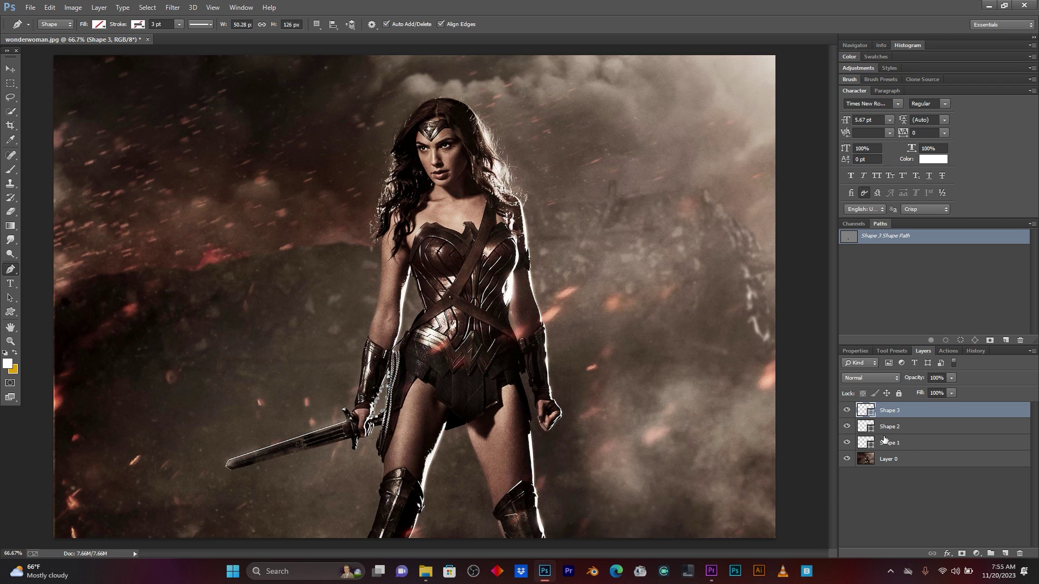
Step: Turn the Shape 1 path into a selection and expand it by 5 pixels
left_click(885, 444)
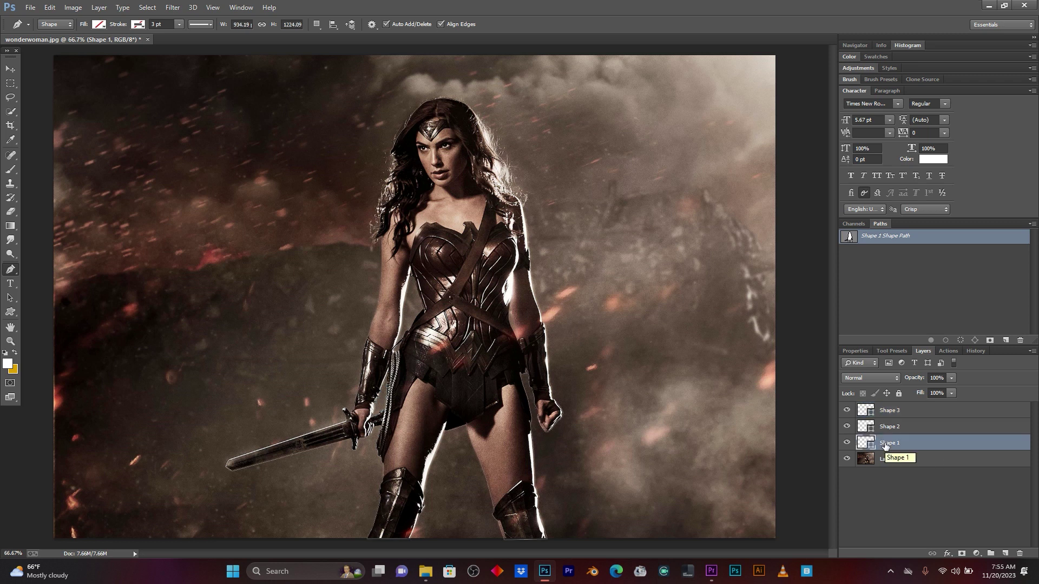
key("ctrl+Return")
key("ctrl+Return")
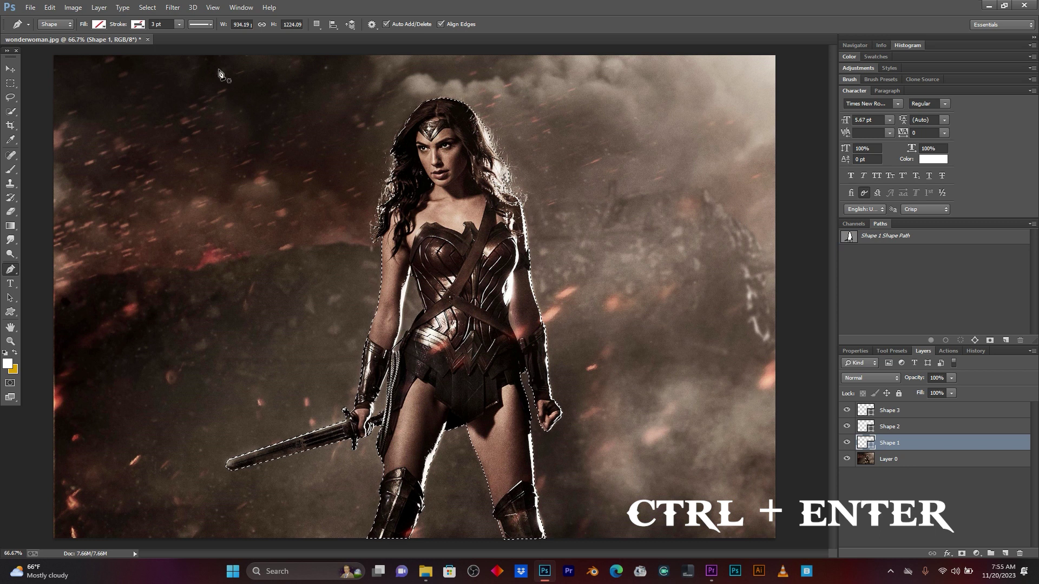
left_click(146, 8)
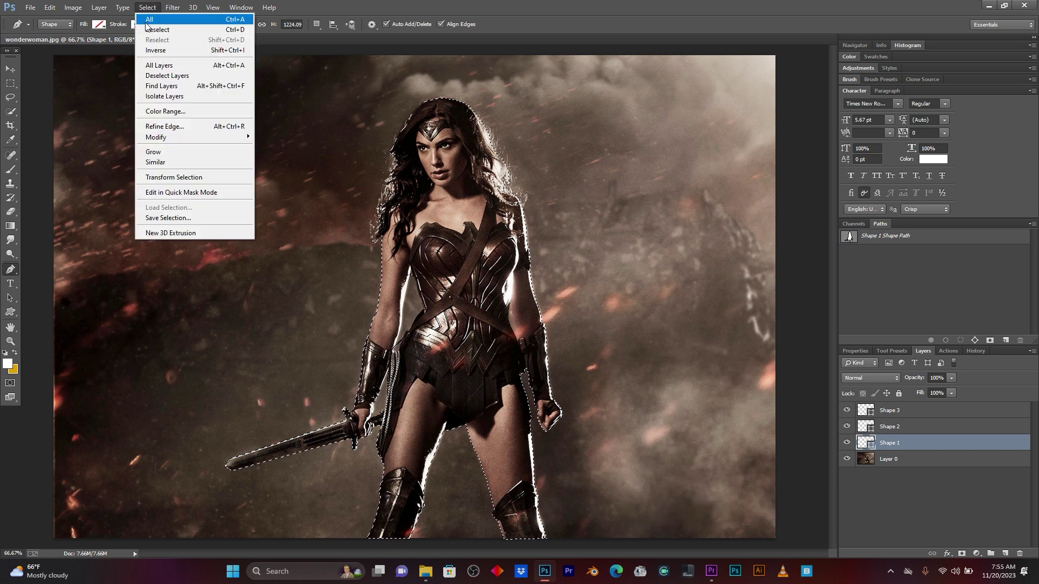
mouse_move(218, 141)
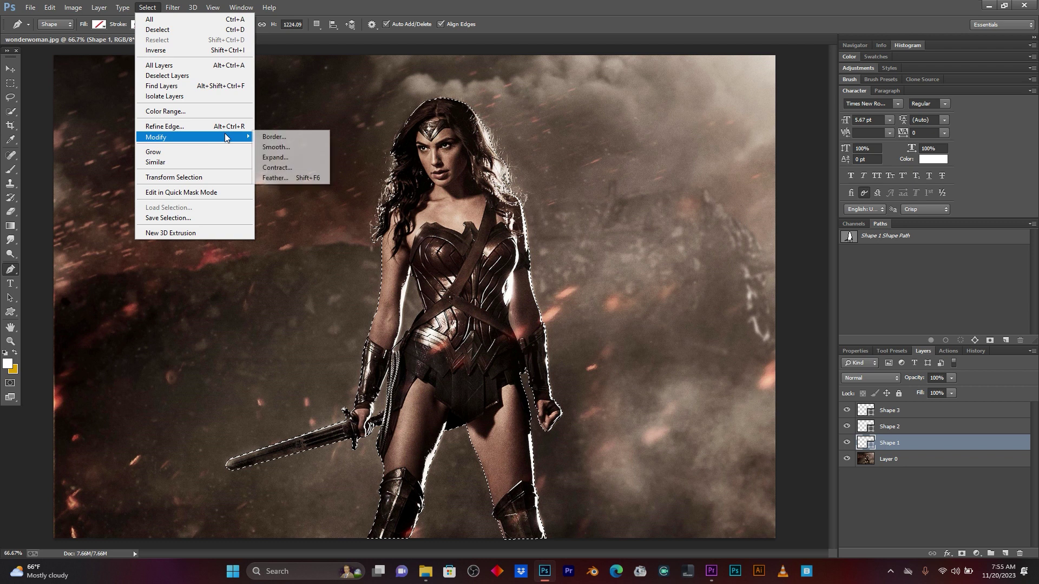
left_click(298, 158)
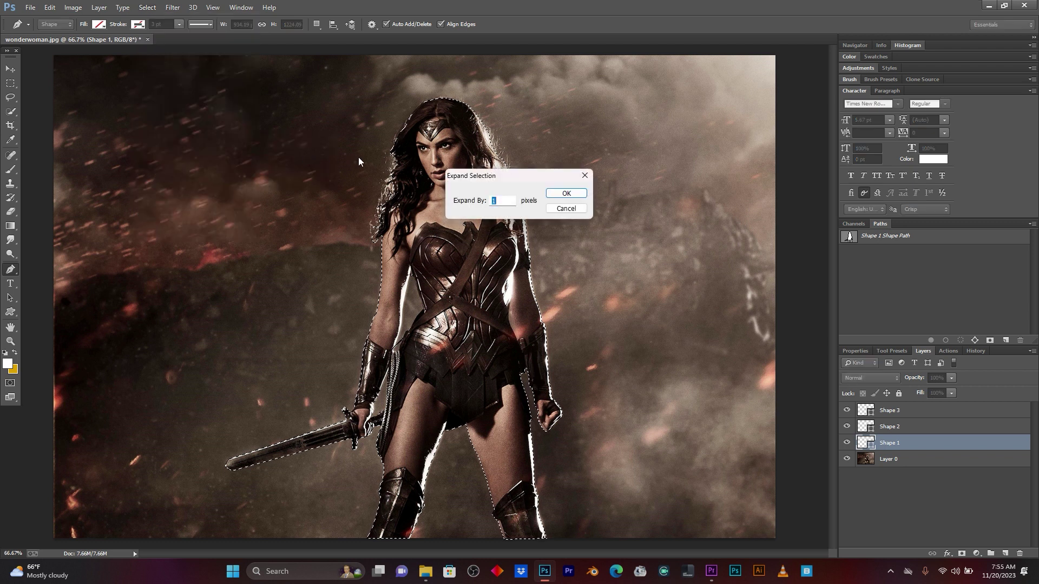
type("5")
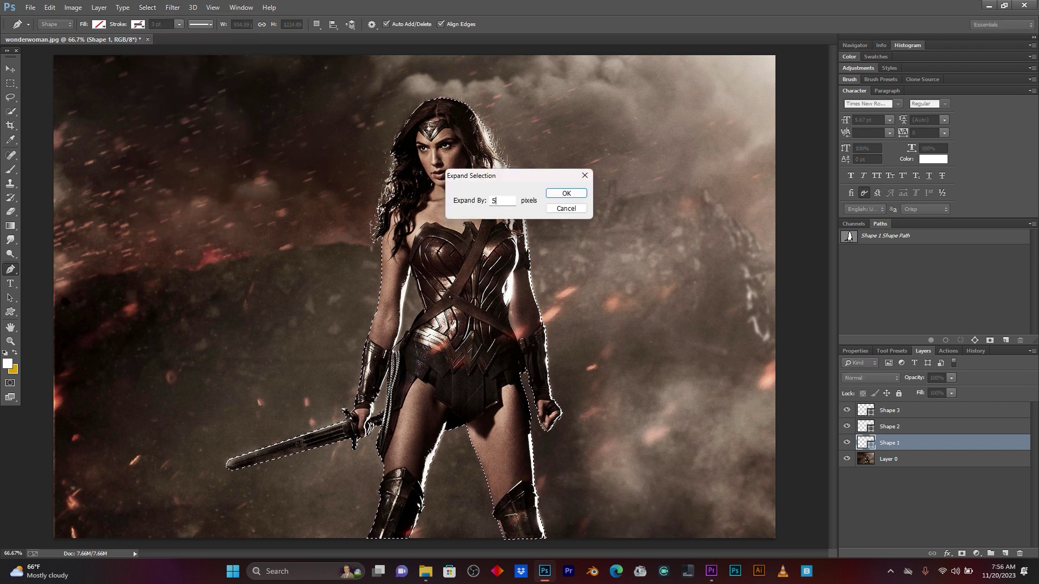
key("Return")
Step: Copy the selected figure from Layer 0 onto a new Layer 1 and hide Layer 0
key("alt+bracketleft")
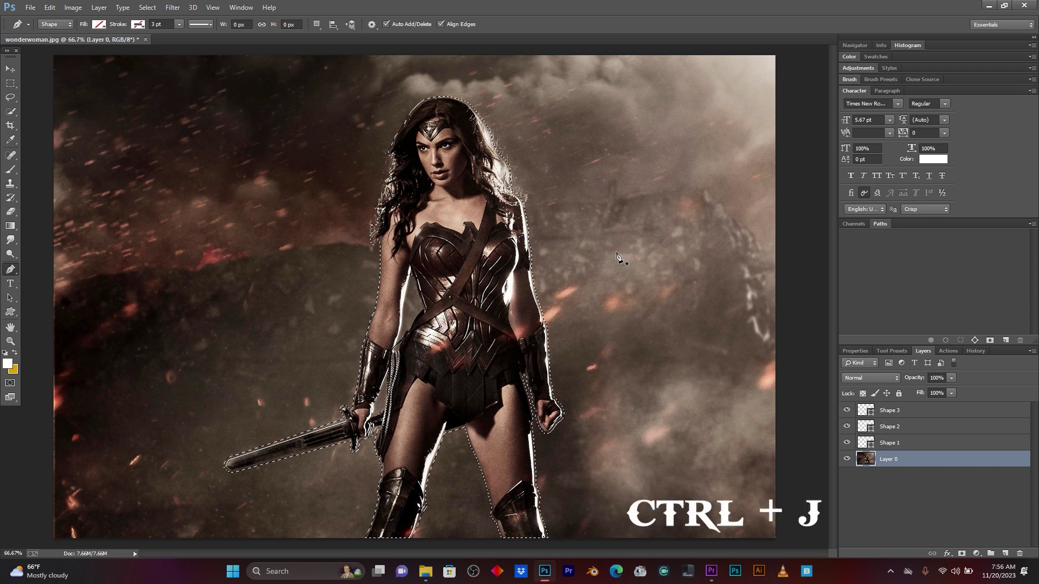
key("ctrl+j")
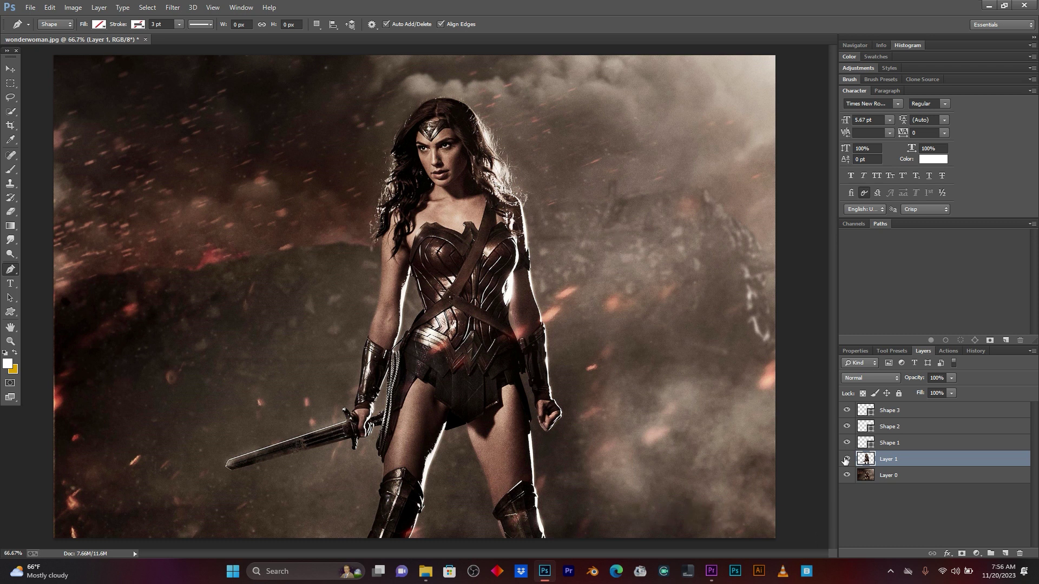
left_click(847, 476)
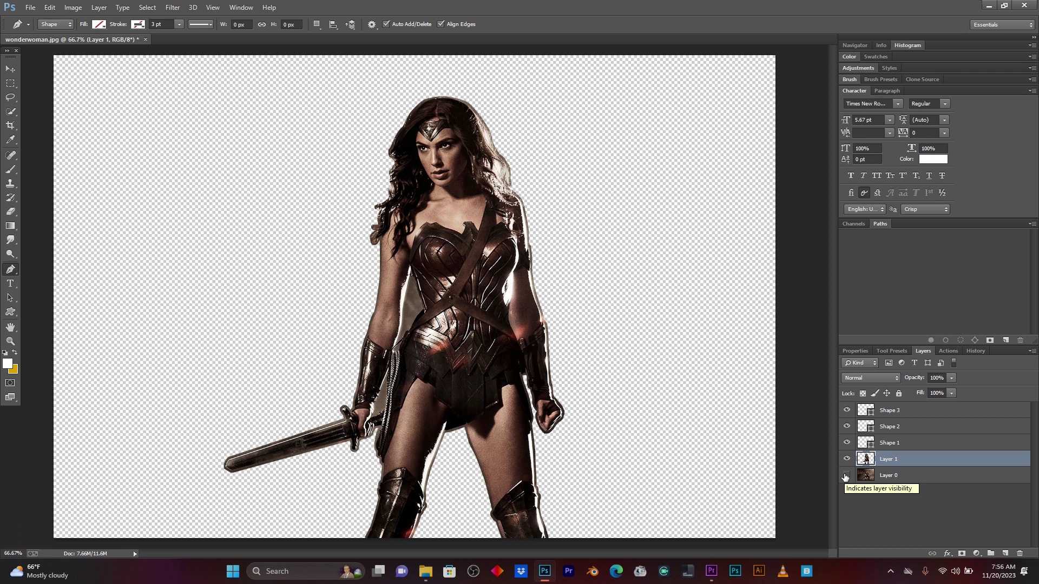
Step: Select the figure's outline on Layer 0 and fill it with Content-Aware fill
left_click(847, 475)
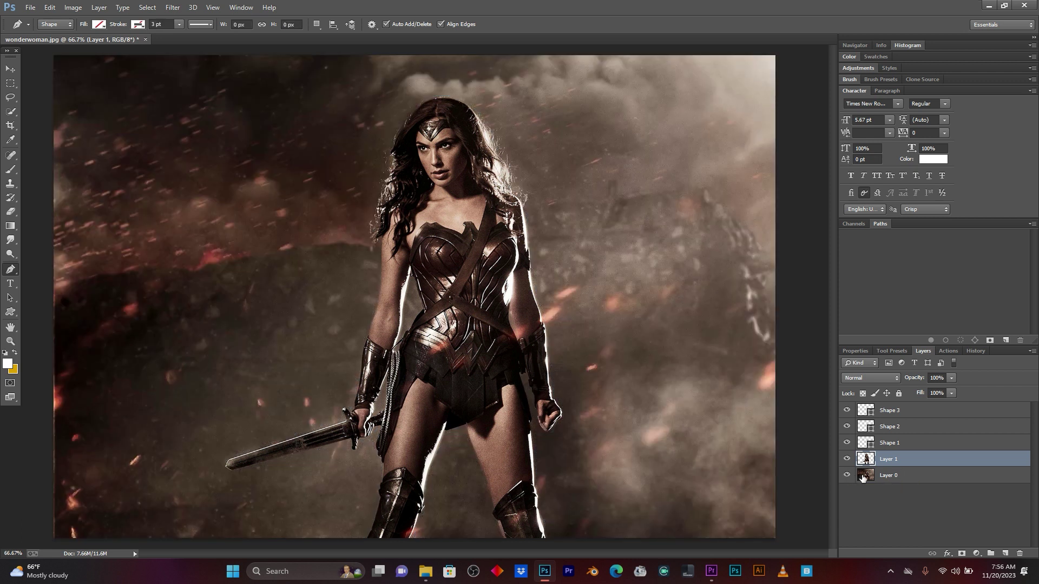
left_click(867, 464, "ctrl")
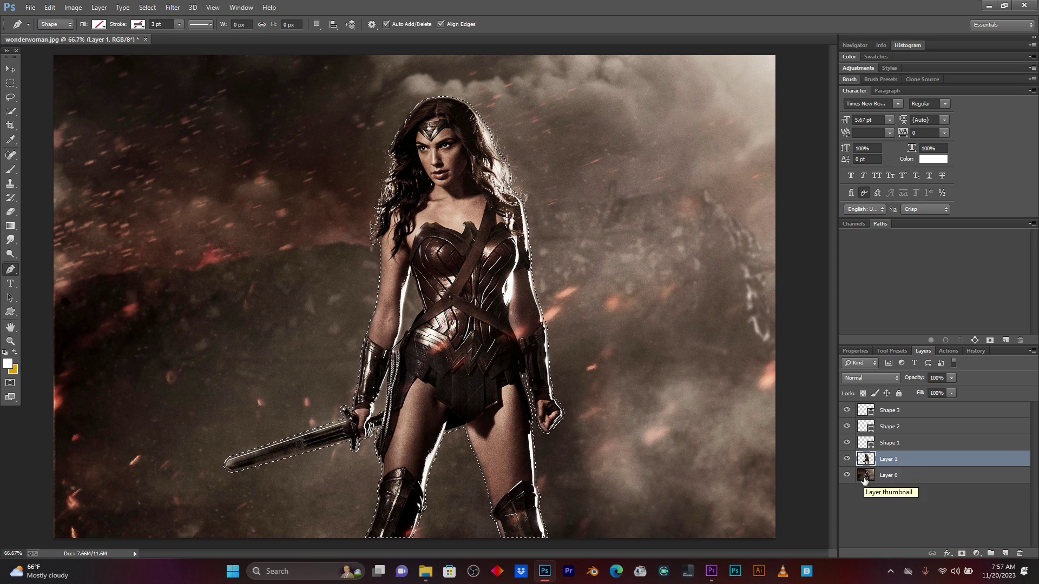
left_click(864, 477)
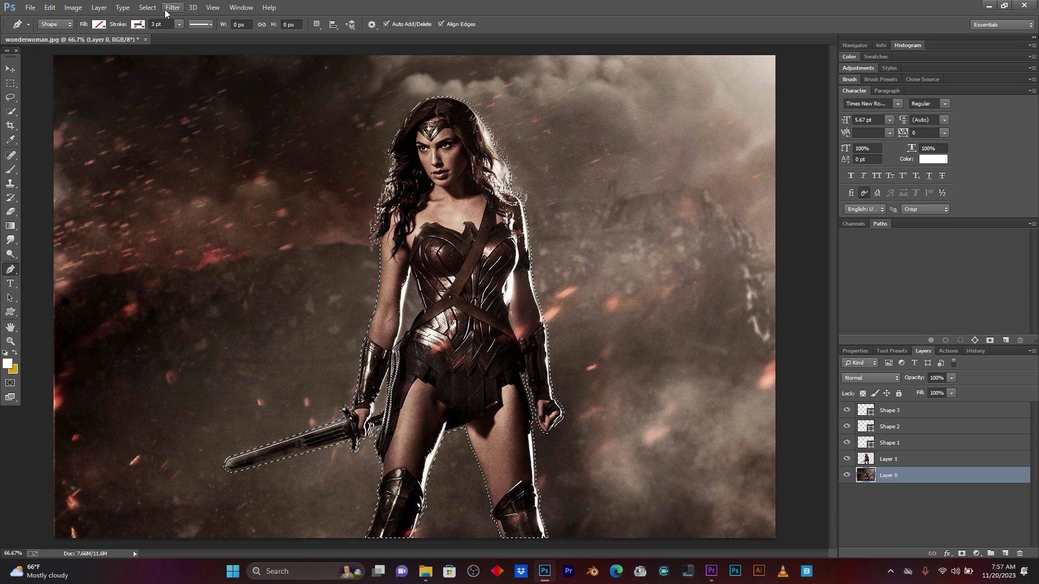
left_click(56, 9)
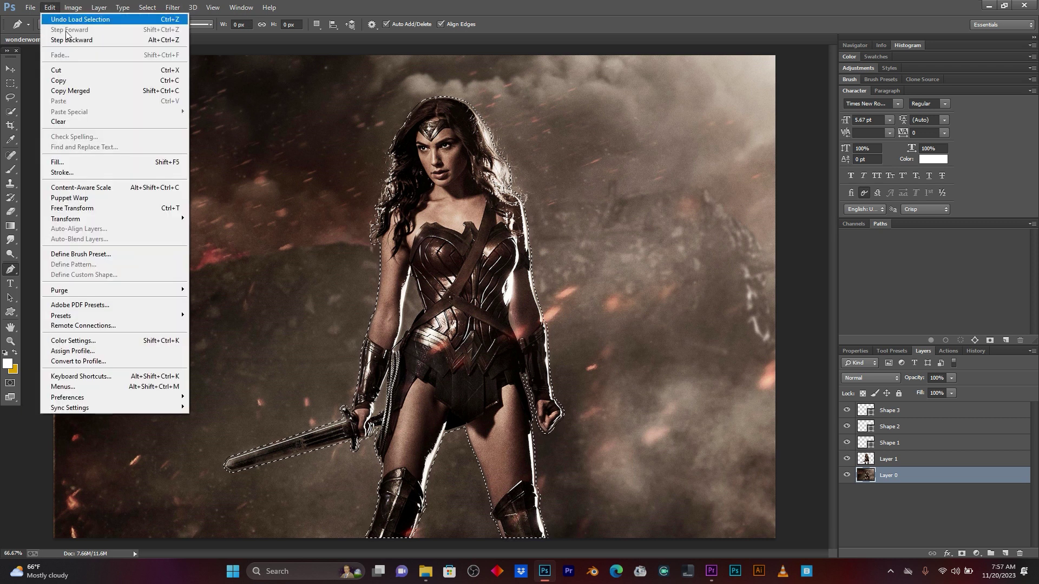
left_click(88, 162)
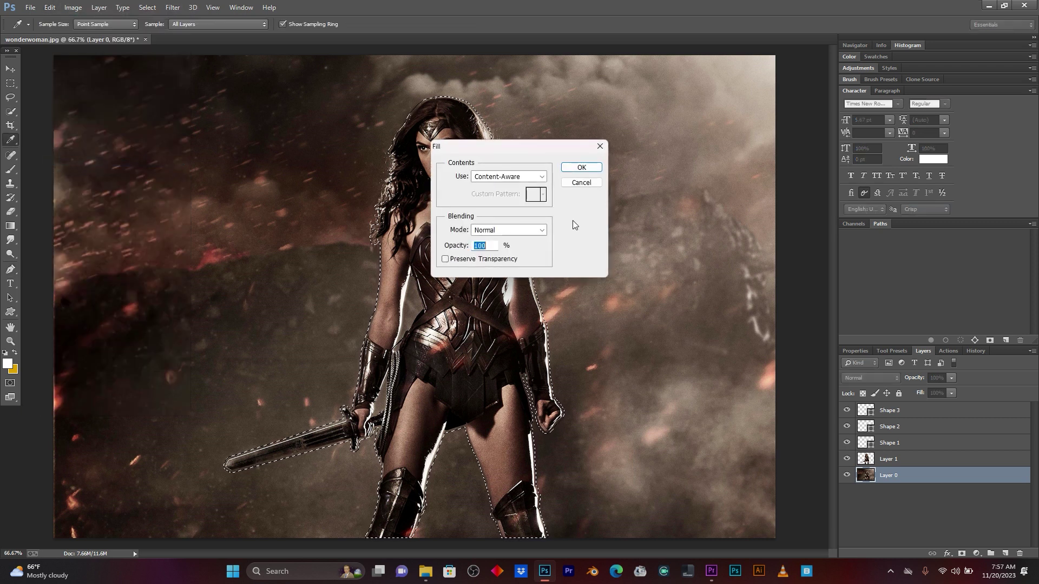
left_click(581, 168)
key("p")
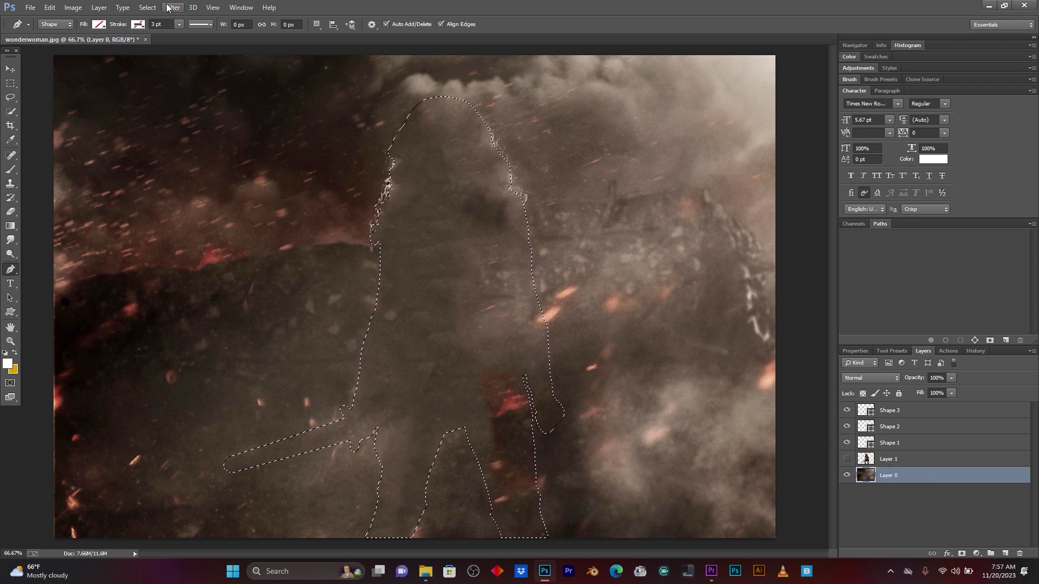
Step: Deselect, then set the Spot Healing Brush to 42 px
left_click(145, 8)
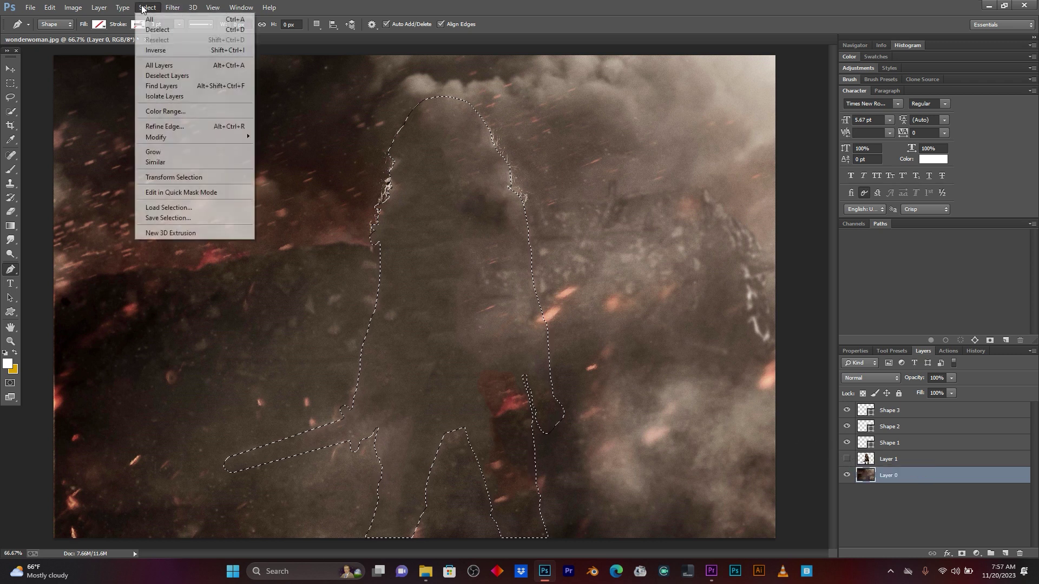
left_click(160, 31)
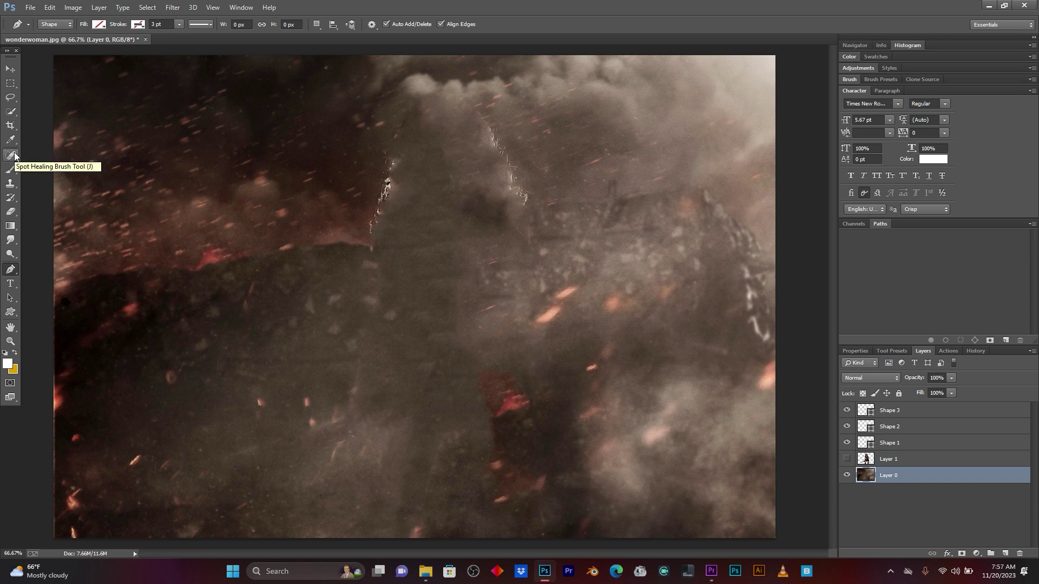
left_click(10, 155)
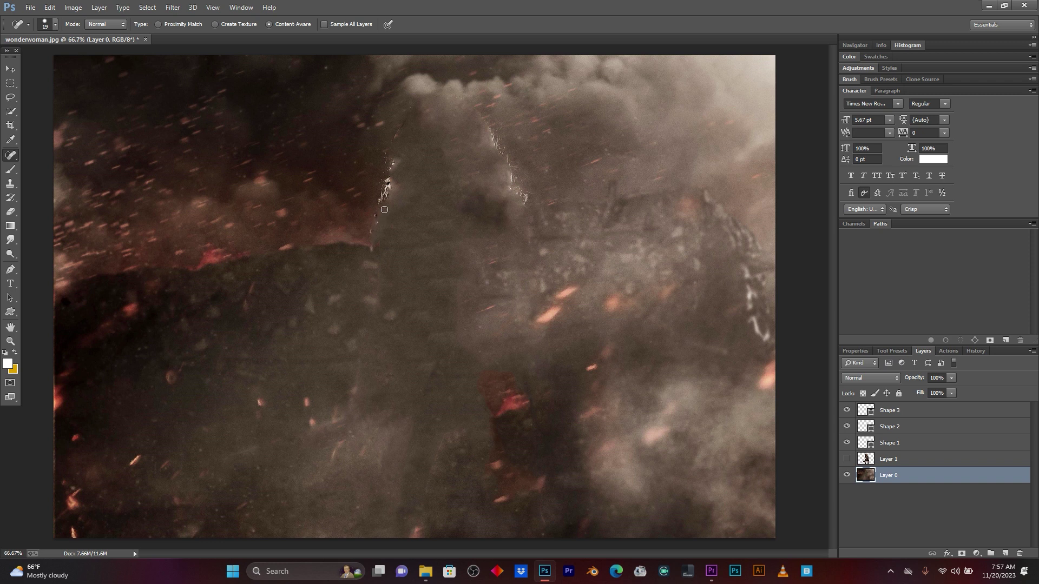
left_click(56, 25)
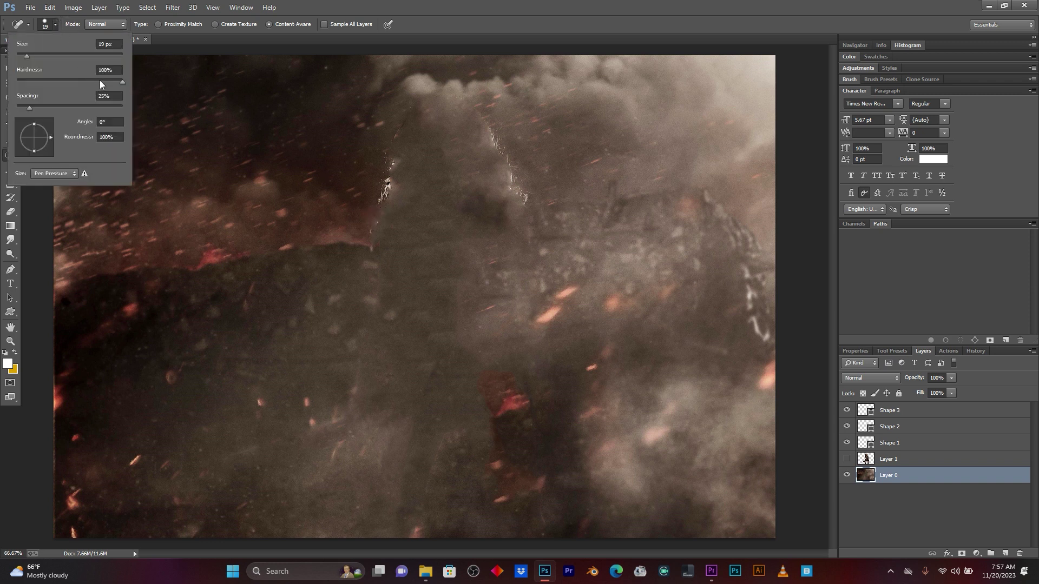
left_click_drag(30, 53, 38, 53)
left_click(387, 187)
Step: Paint over the bright edge streaks around the shoulder and lower outline
mouse_move(386, 187)
left_mouse_down()
mouse_move(380, 222)
mouse_move(401, 123)
left_mouse_up()
left_click_drag(481, 116, 496, 140)
left_click_drag(496, 142, 508, 188)
left_click_drag(517, 187, 522, 196)
left_click_drag(523, 195, 528, 209)
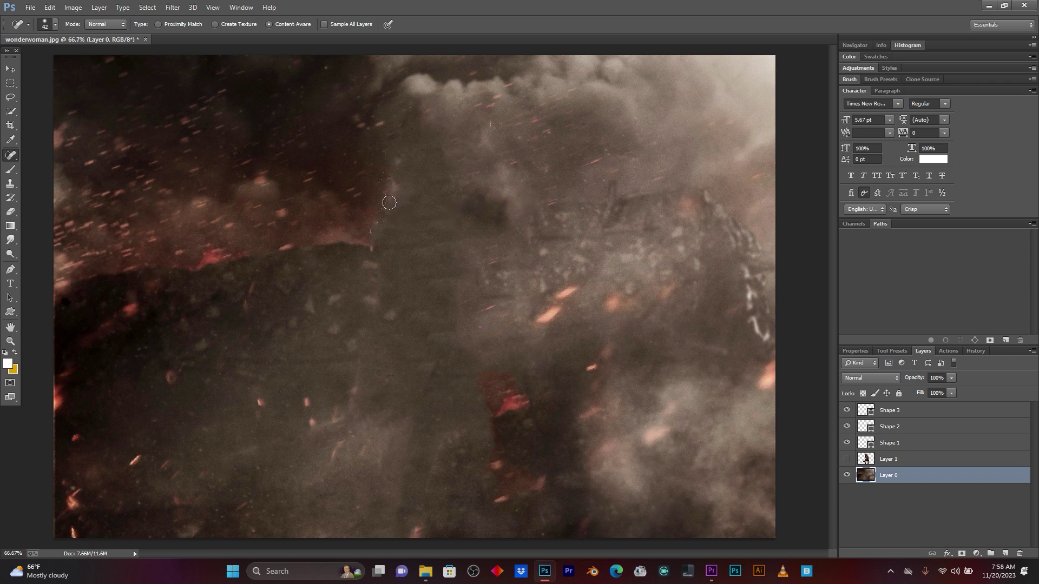
left_click_drag(389, 202, 373, 247)
Step: Show Layer 1 and hide Layer 0 so only the cut-out figure remains, with Layer 1 active
left_click(847, 459)
left_click(847, 475)
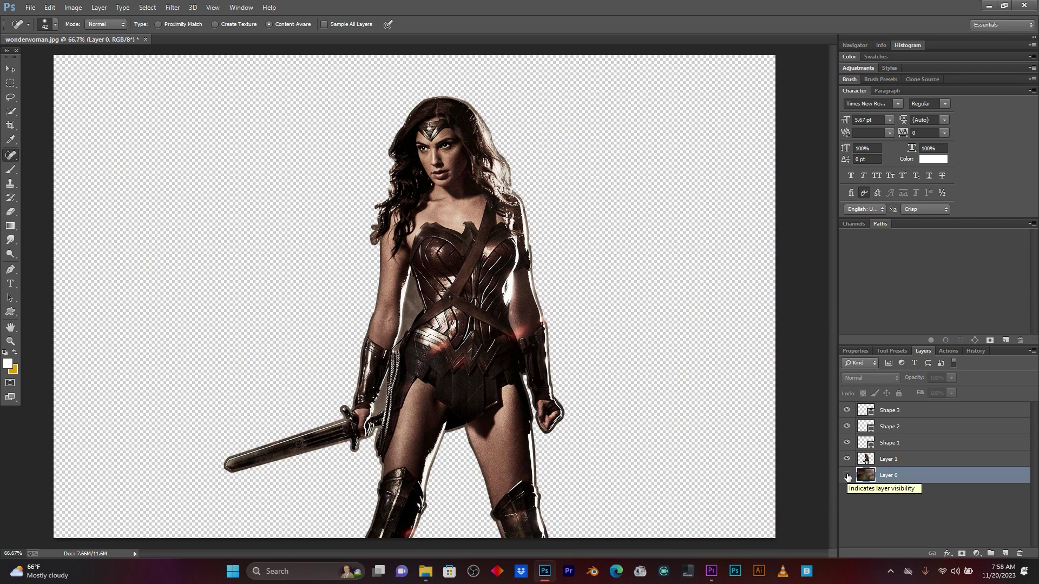
left_click(893, 459)
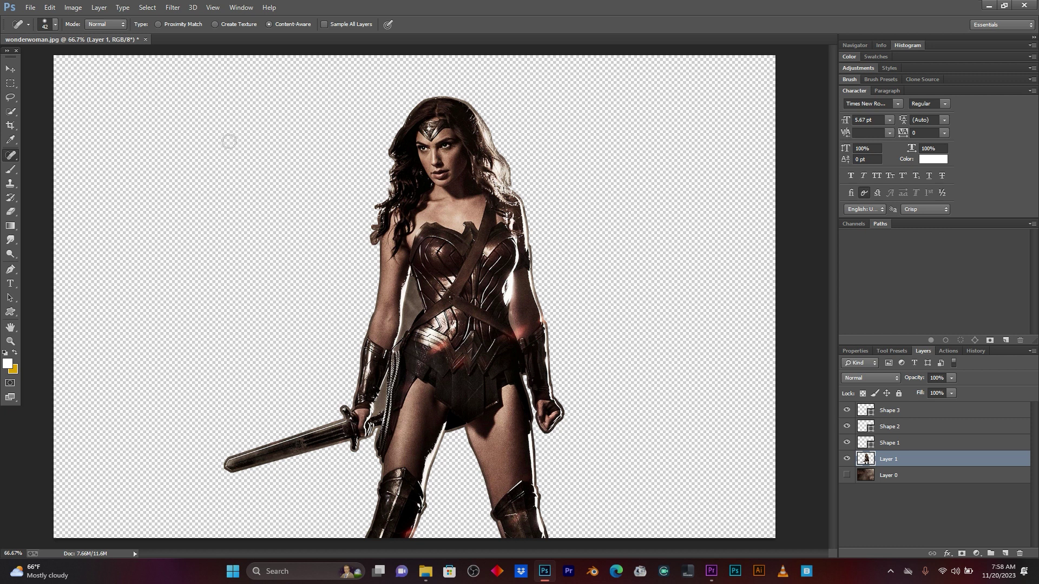
Step: Save the transparent cut-out as a PNG named 'wonderwoman png' in 3D MOVING PICTURES
left_click(30, 7)
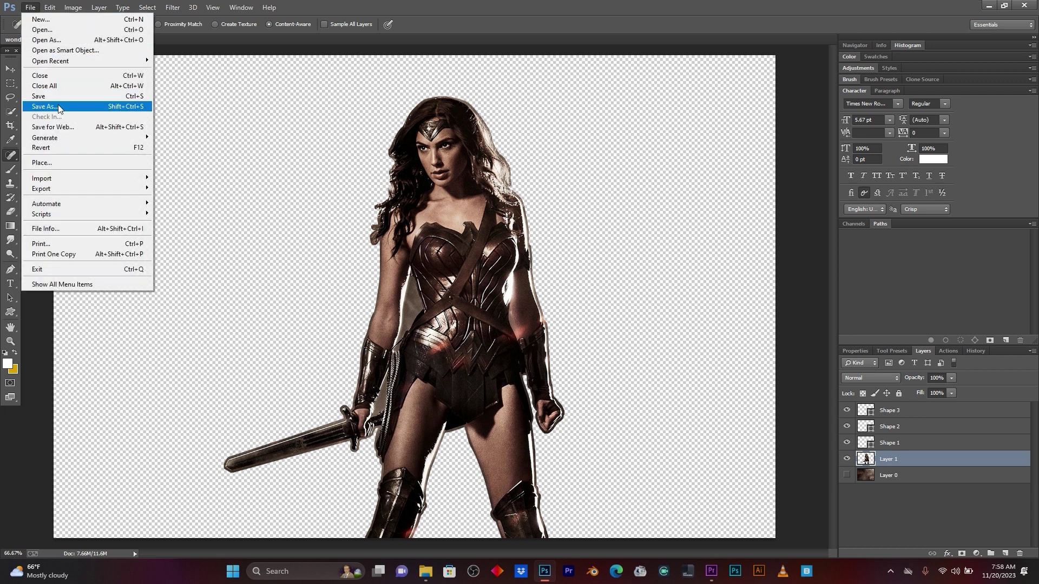
left_click(43, 106)
left_click(146, 443)
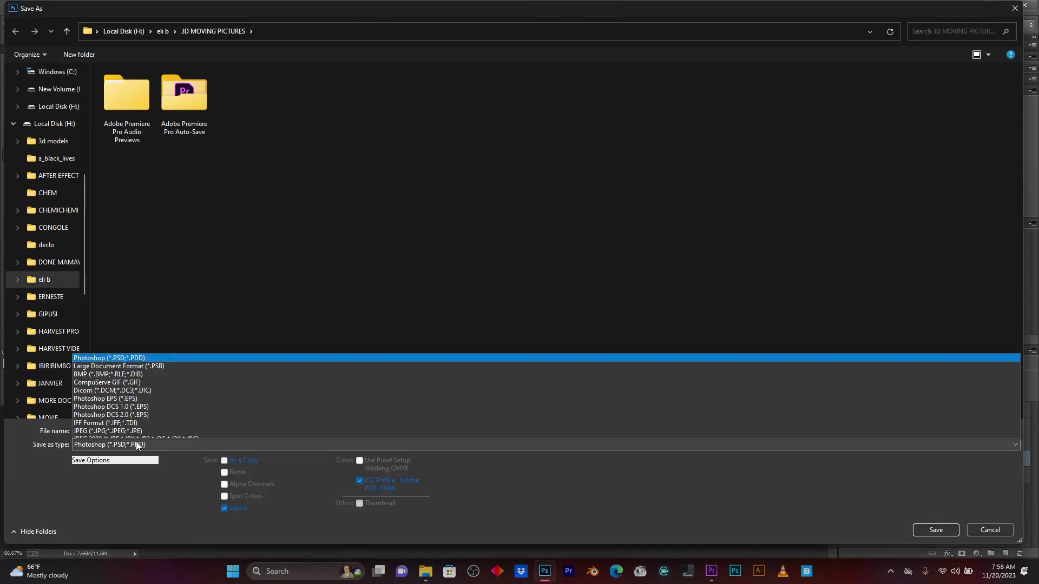
left_click(110, 402)
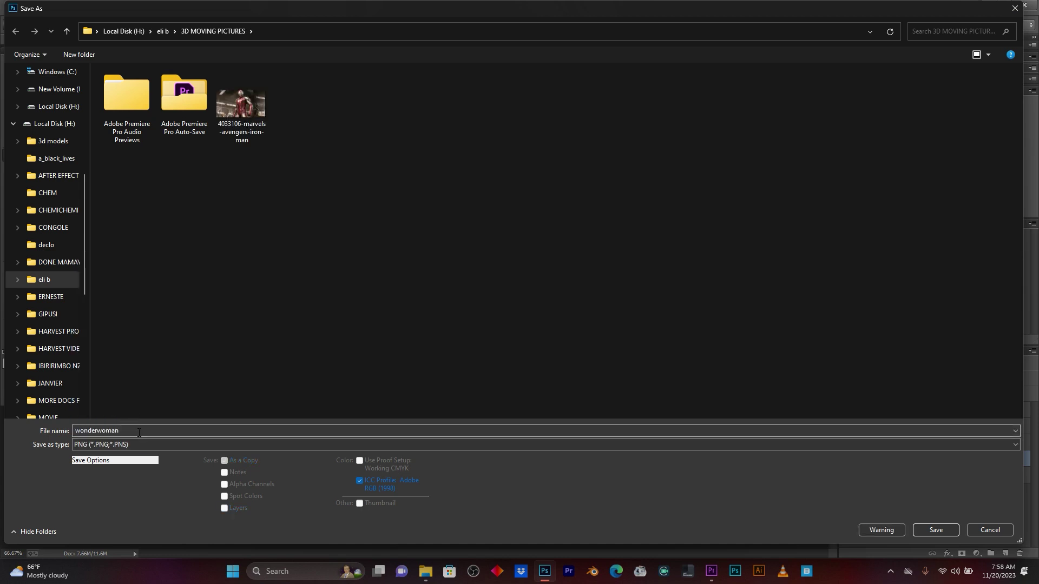
left_click(141, 431)
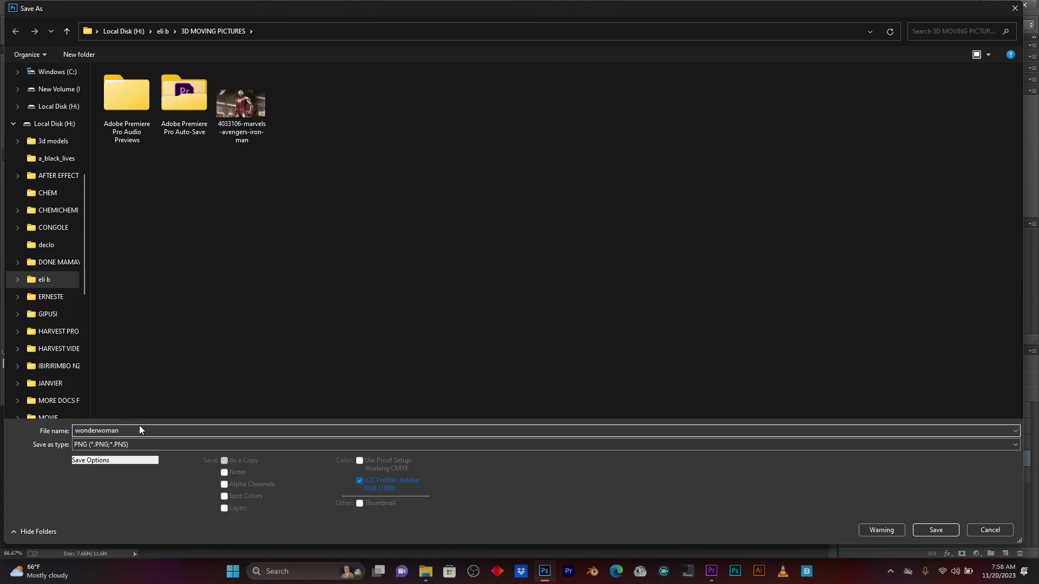
type("png")
left_click(935, 530)
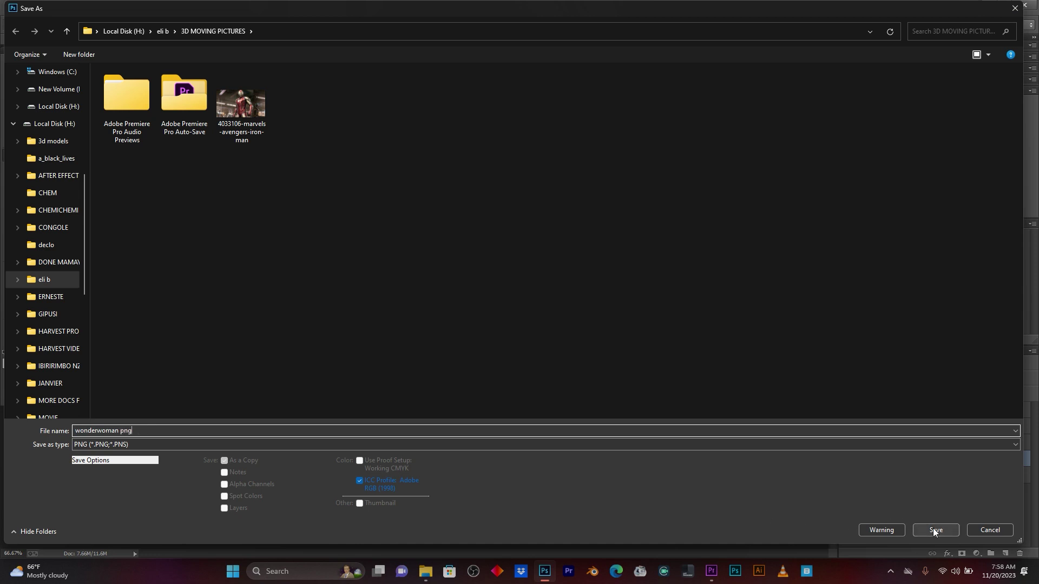
left_click(554, 178)
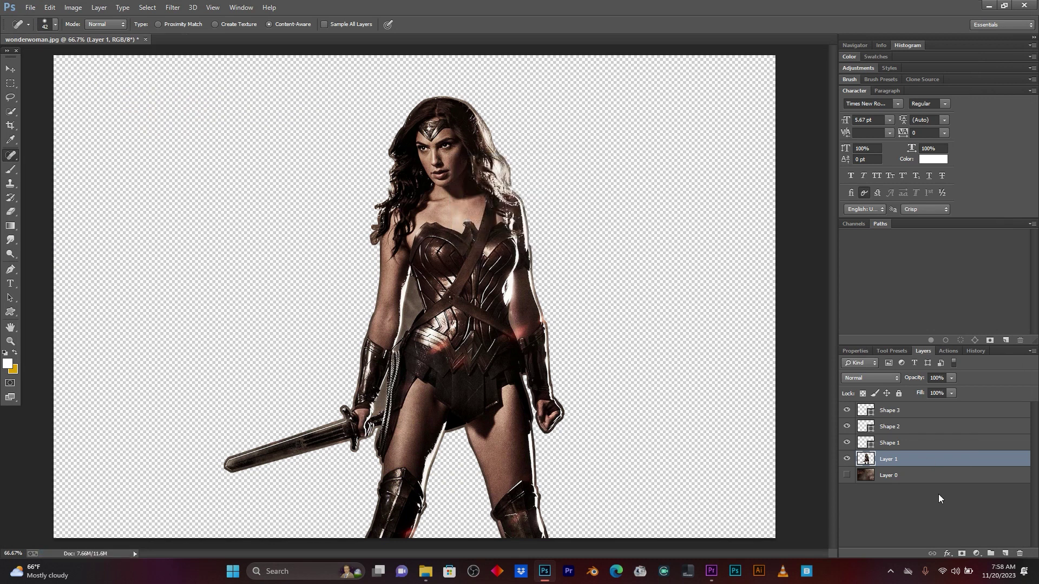
Step: Hide Layer 1, show the smoky Layer 0, and save it as JPEG 'wonderwoman backgrund'
left_click(847, 459)
left_click(846, 475)
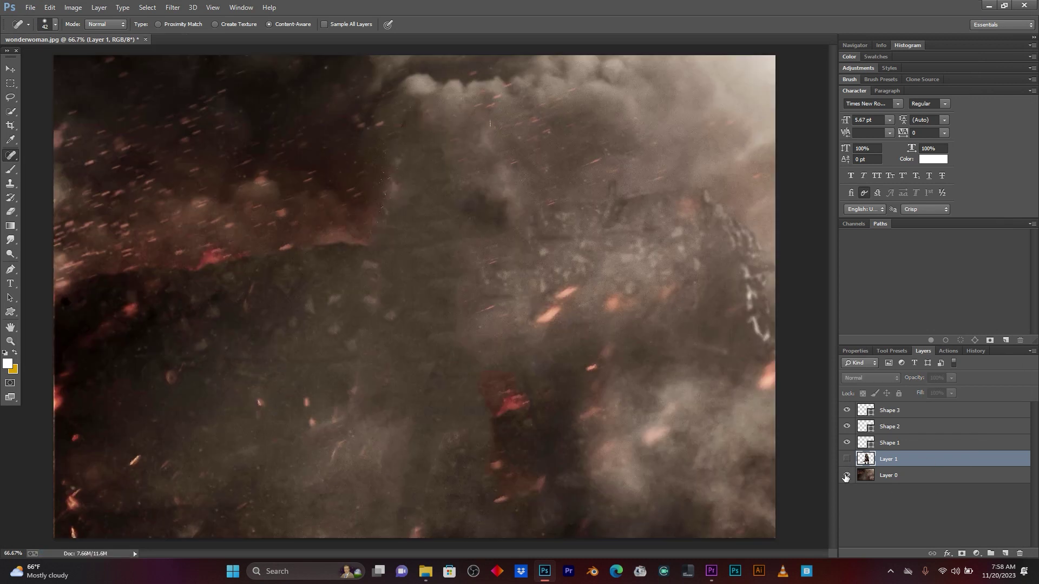
left_click(31, 7)
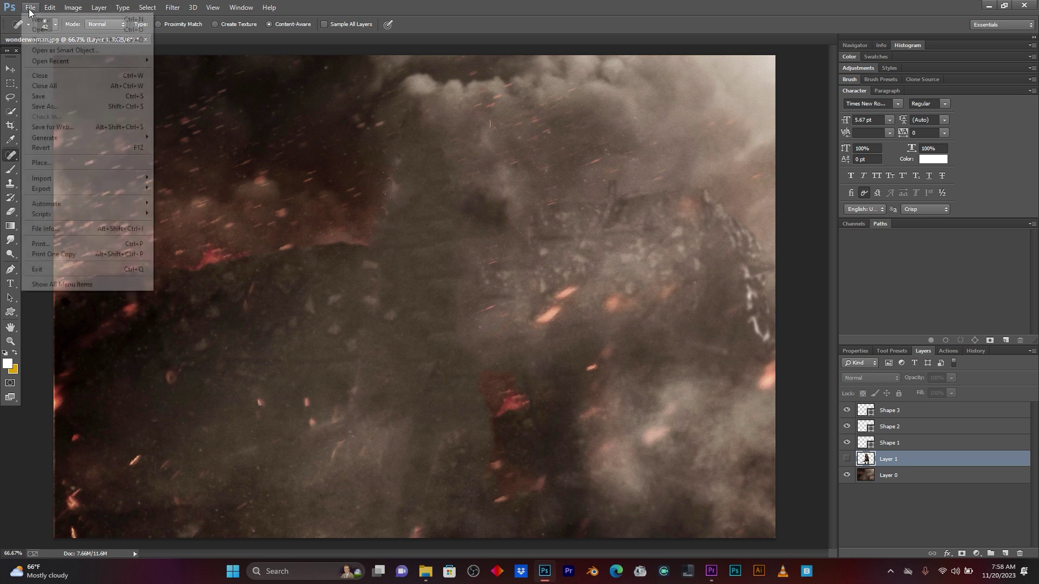
left_click(48, 106)
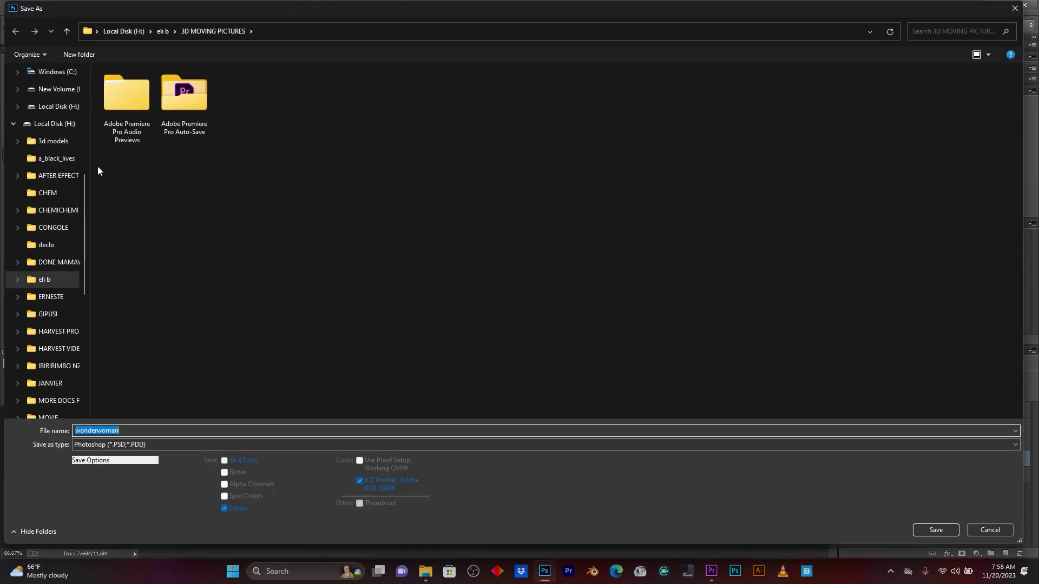
left_click(117, 445)
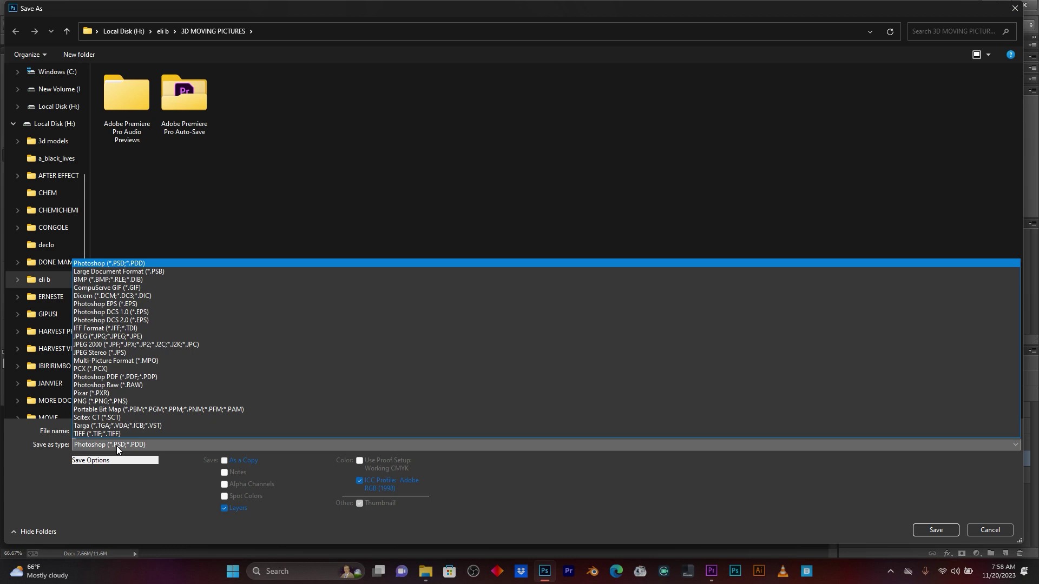
left_click(143, 336)
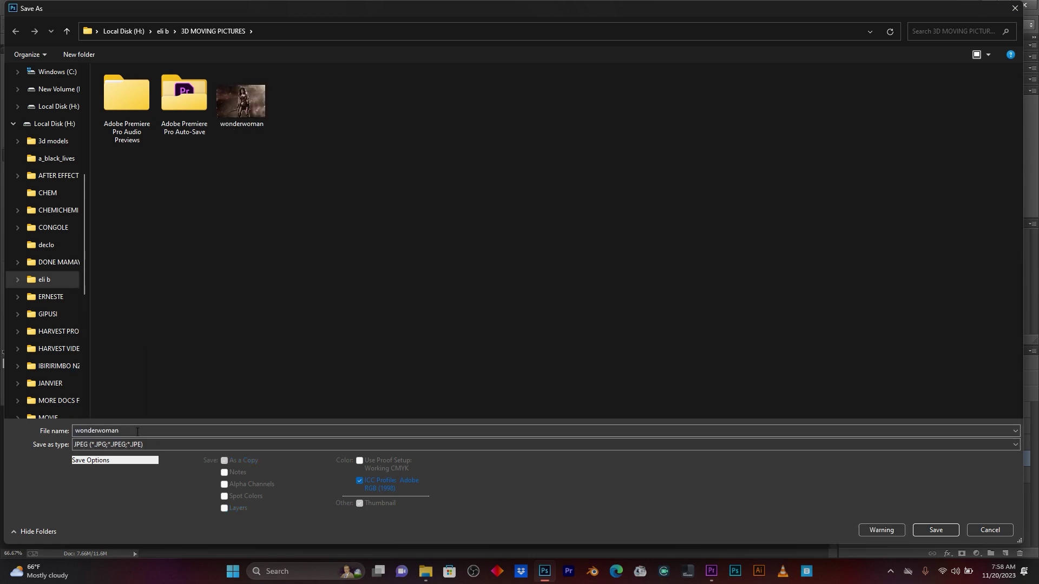
double_click(136, 431)
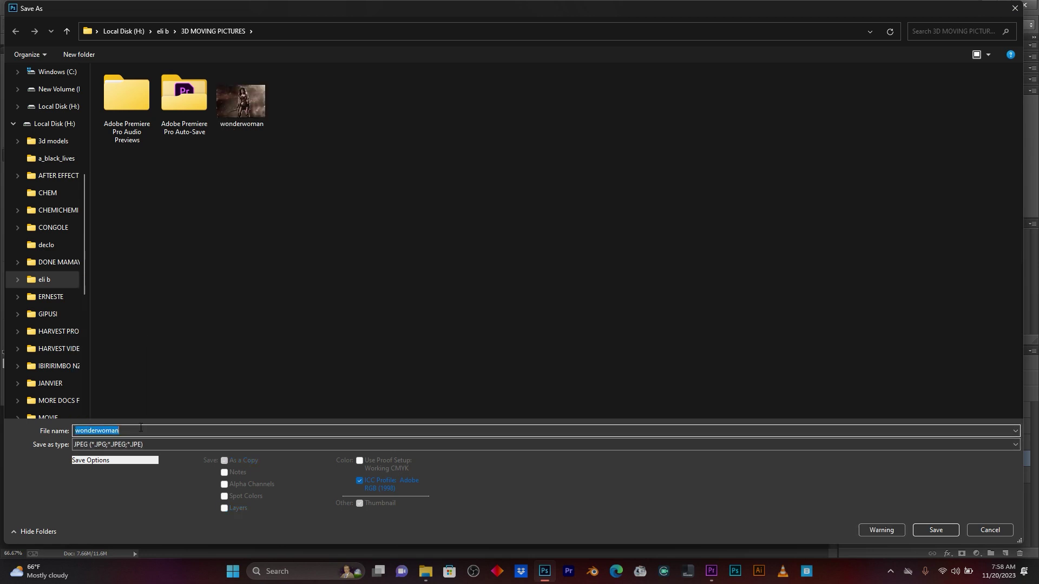
left_click(140, 430)
type("backgrund")
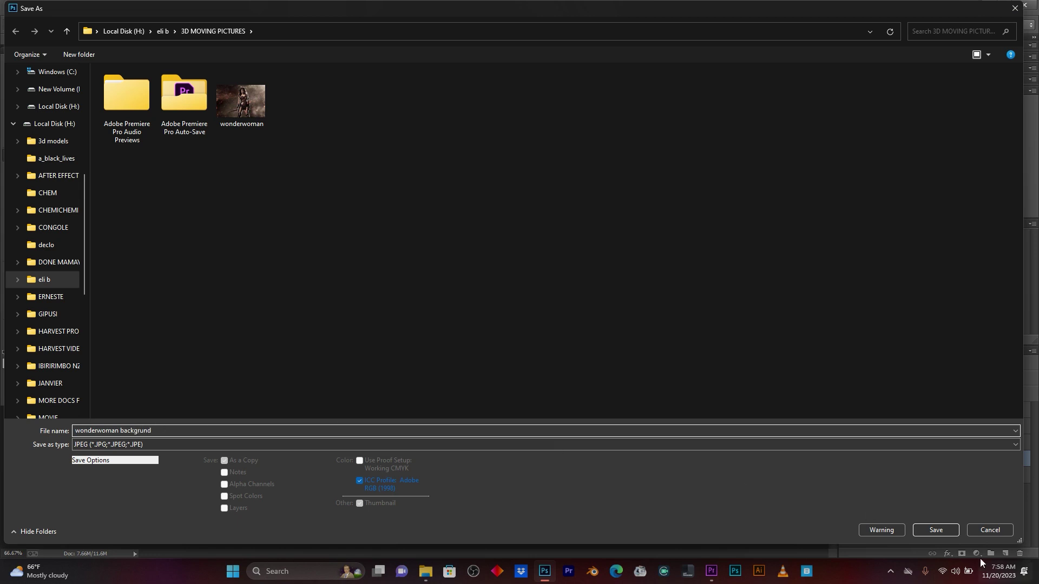
left_click(937, 531)
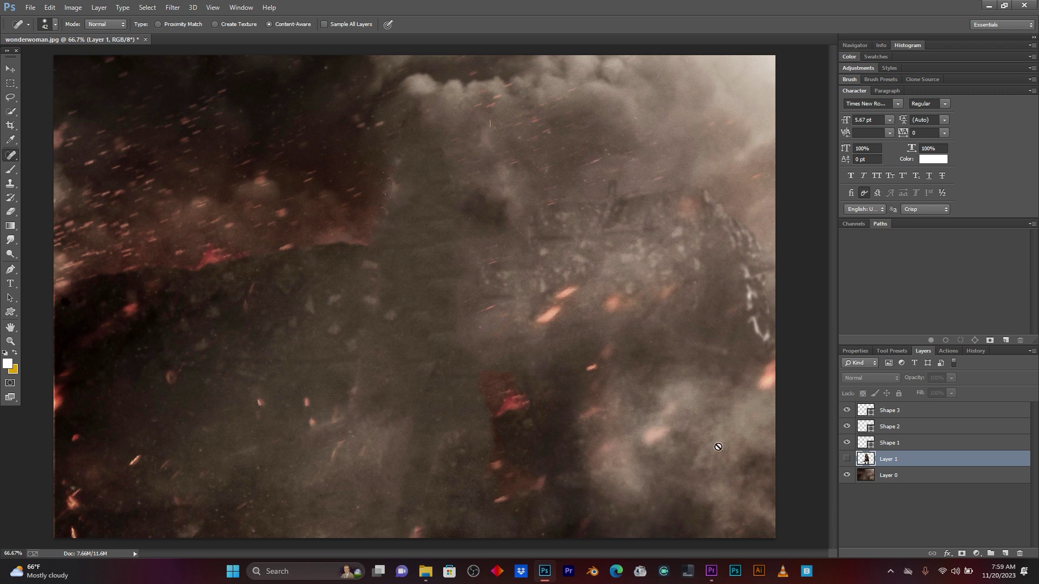
Step: Import 'wonderwoman png' and 'wonderwoman backgrund' from the 3D MOVING PICTURES folder into the project
left_click(716, 570)
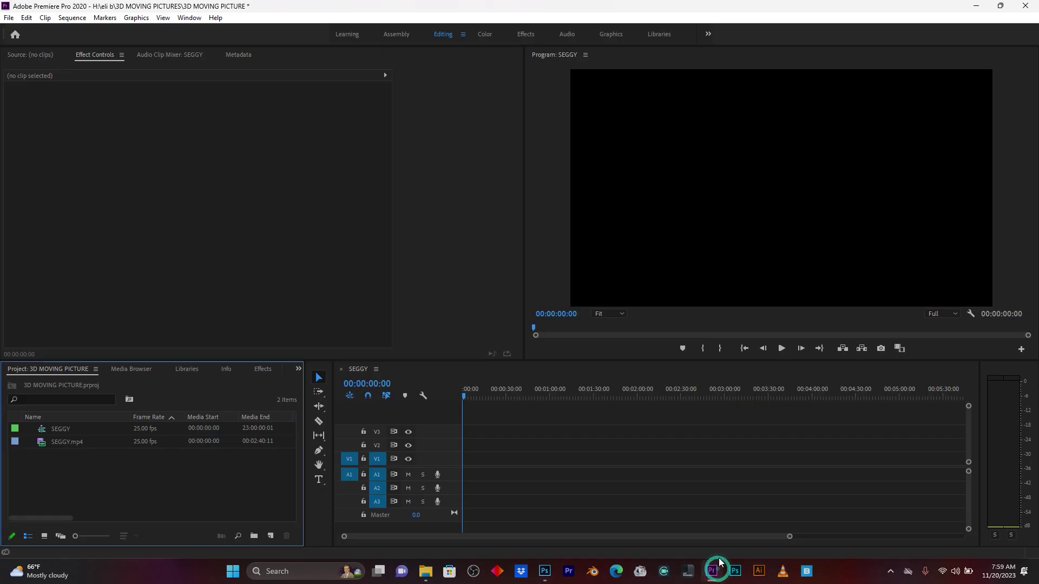
right_click(121, 478)
left_click(171, 353)
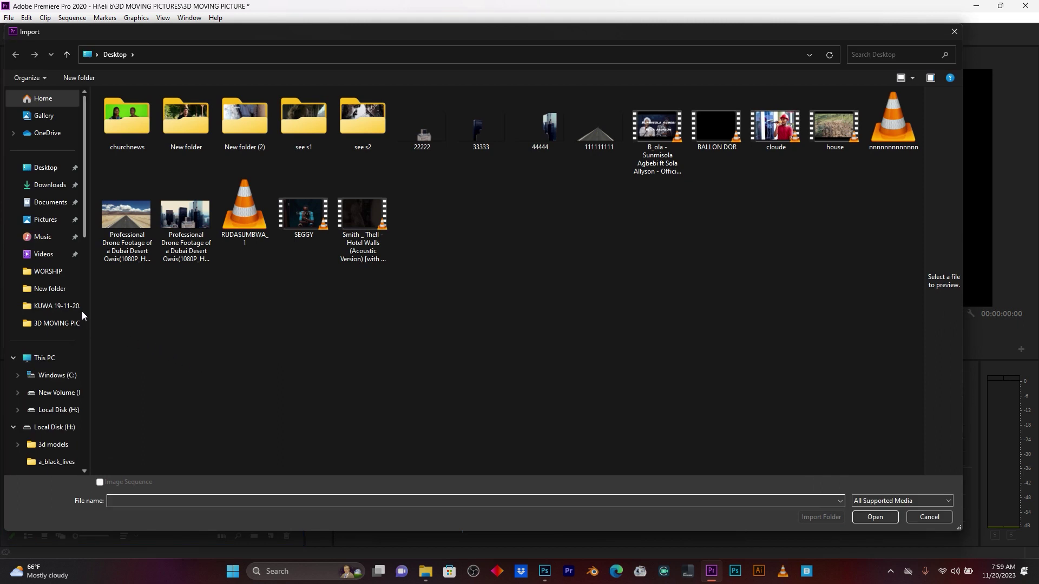
left_click(74, 326)
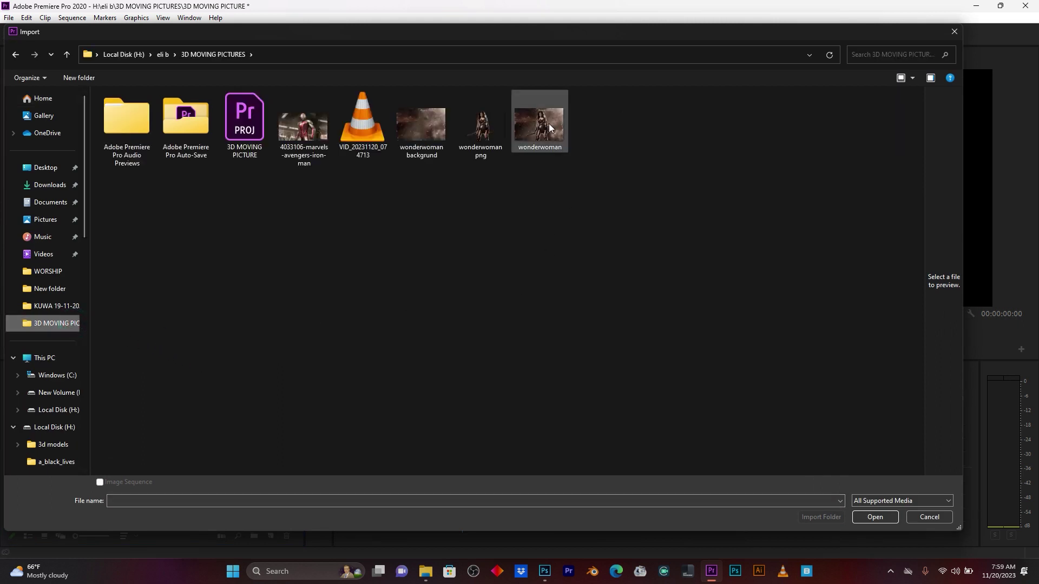
left_click(487, 126)
left_click(420, 126, "ctrl")
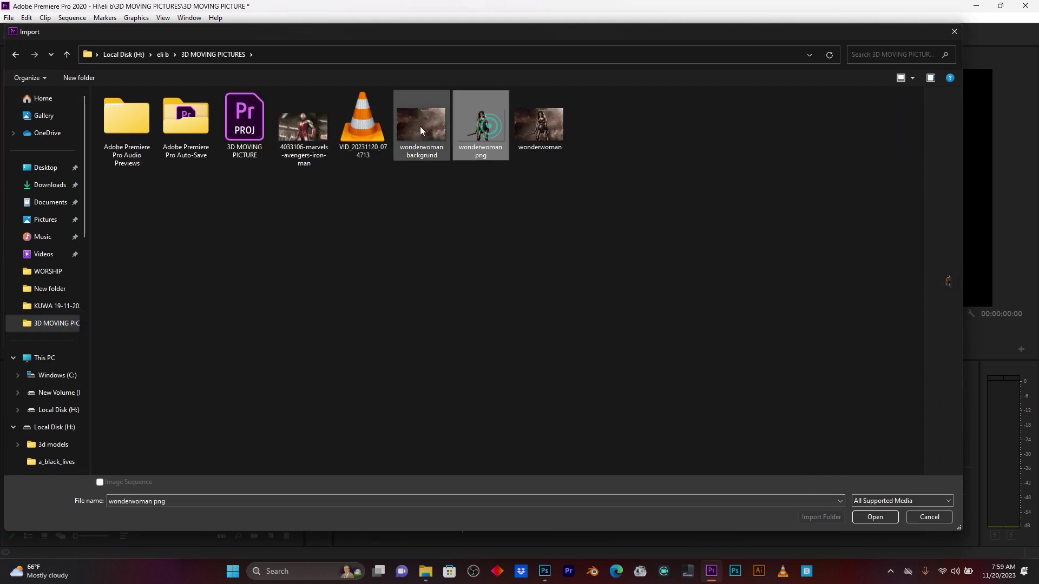
left_click(892, 520)
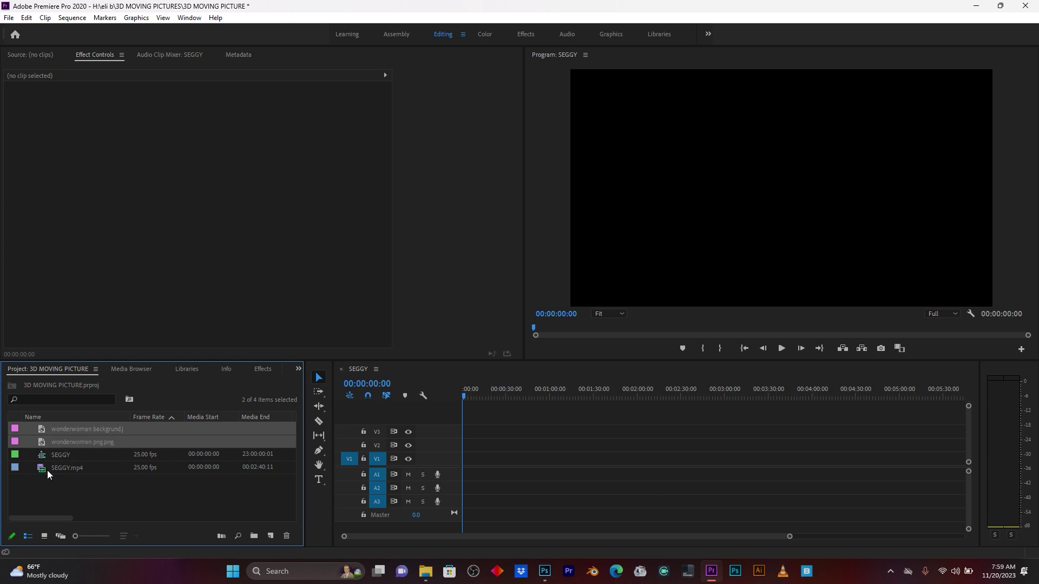
Step: Stack both images at the sequence start and extend them to about 10 seconds
left_click_drag(41, 428, 467, 461)
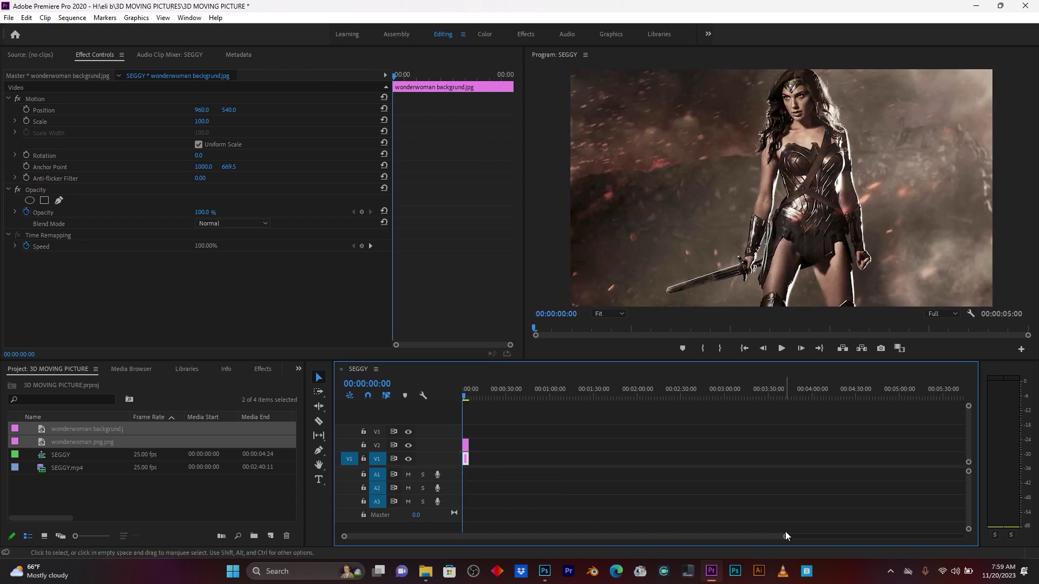
left_click_drag(785, 536, 579, 536)
left_click_drag(575, 460, 464, 438)
left_click_drag(532, 449, 595, 449)
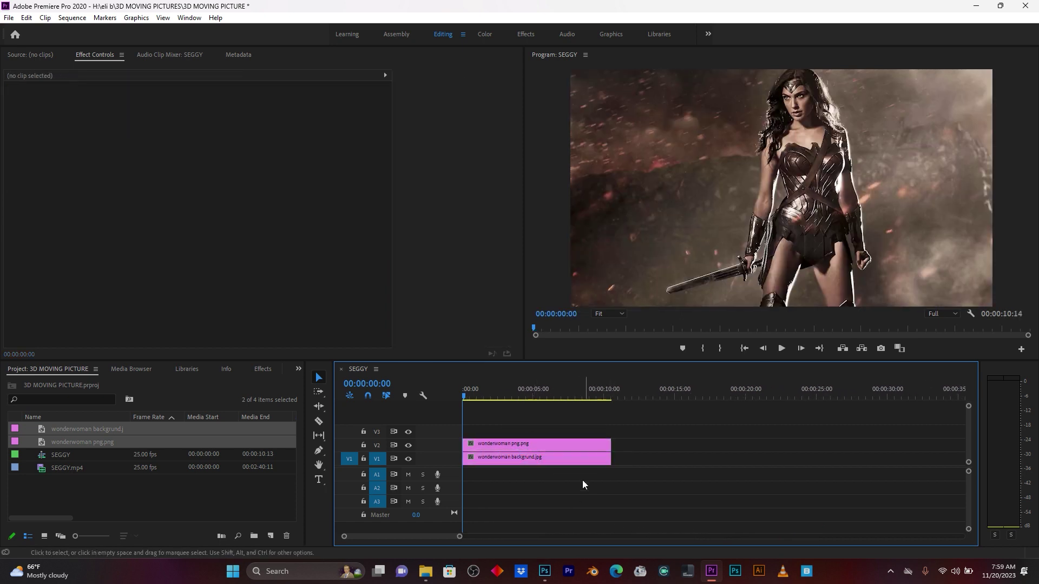
left_click(536, 424)
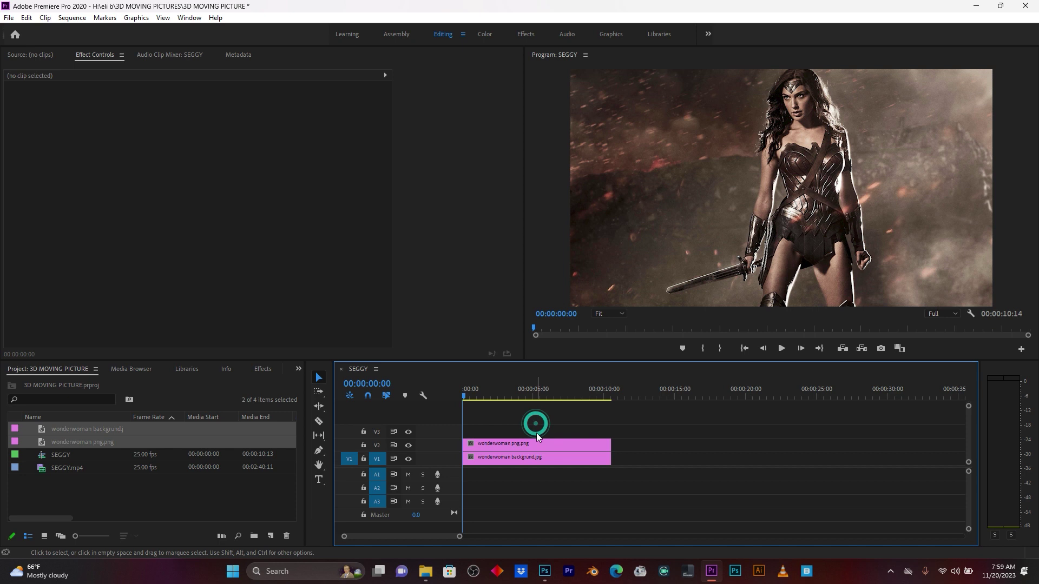
Step: Set Scale to 96 on both the background and the cut-out clips
left_click(514, 460)
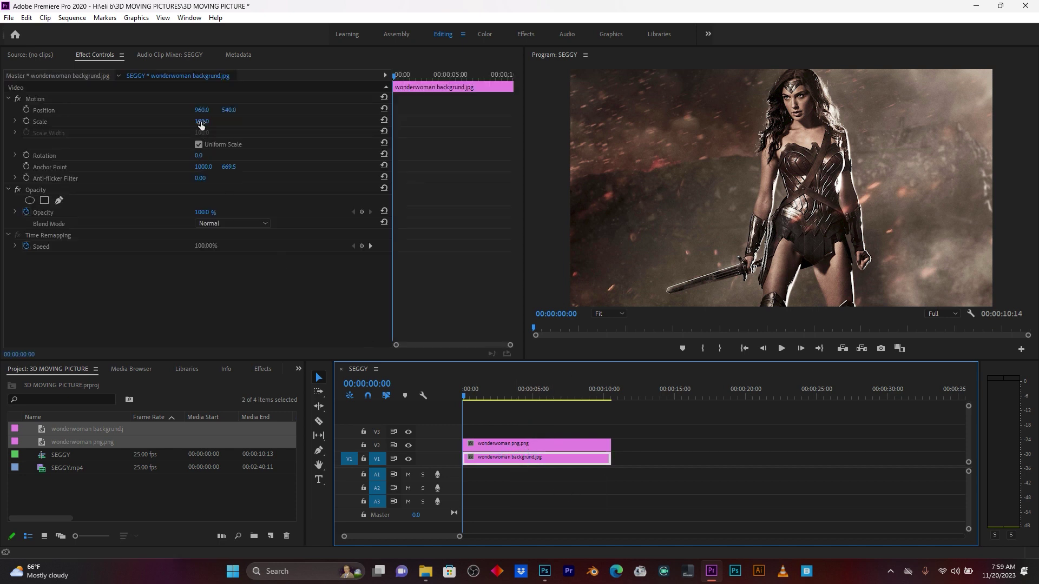
mouse_move(200, 124)
left_mouse_down()
mouse_move(184, 124)
mouse_move(201, 123)
left_mouse_up()
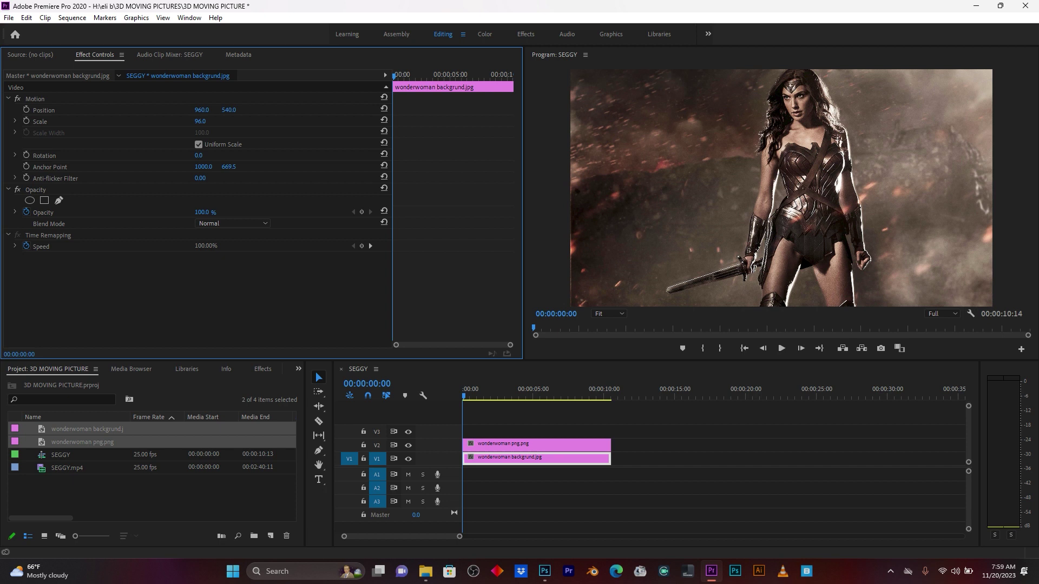
left_click_drag(201, 124, 204, 122)
left_click(518, 443)
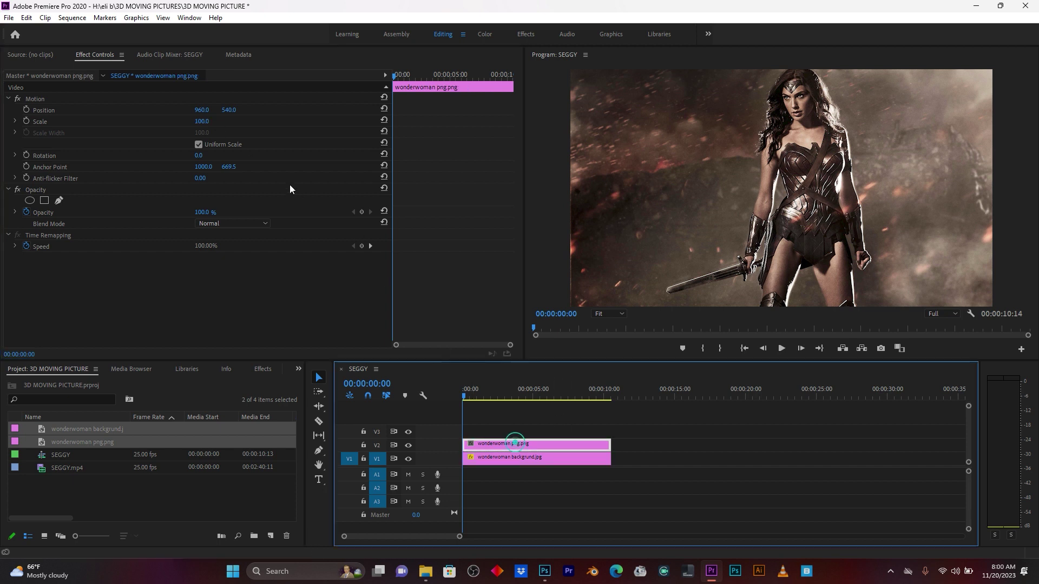
left_click(205, 124)
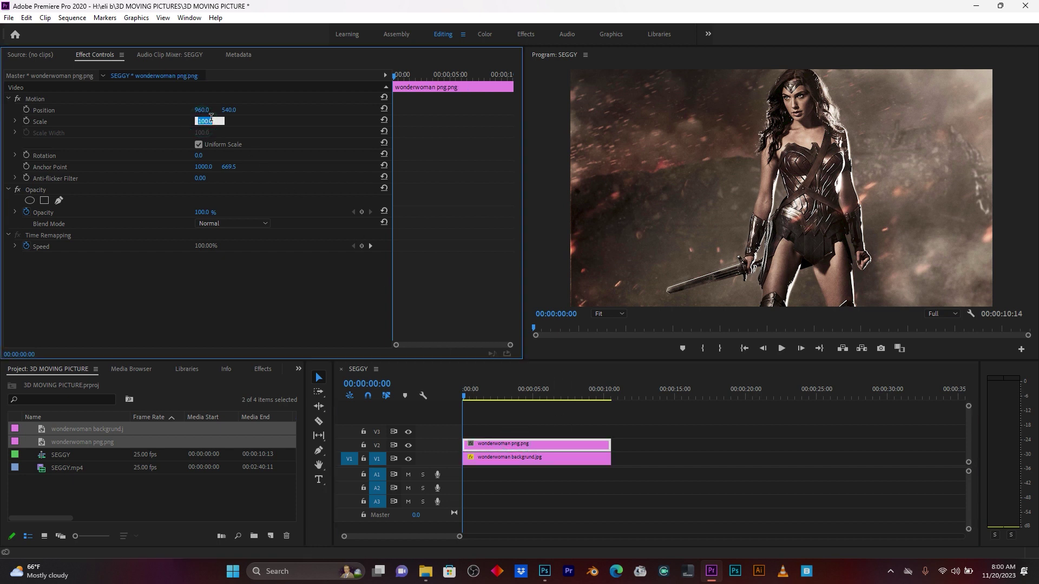
type("96")
left_click(268, 132)
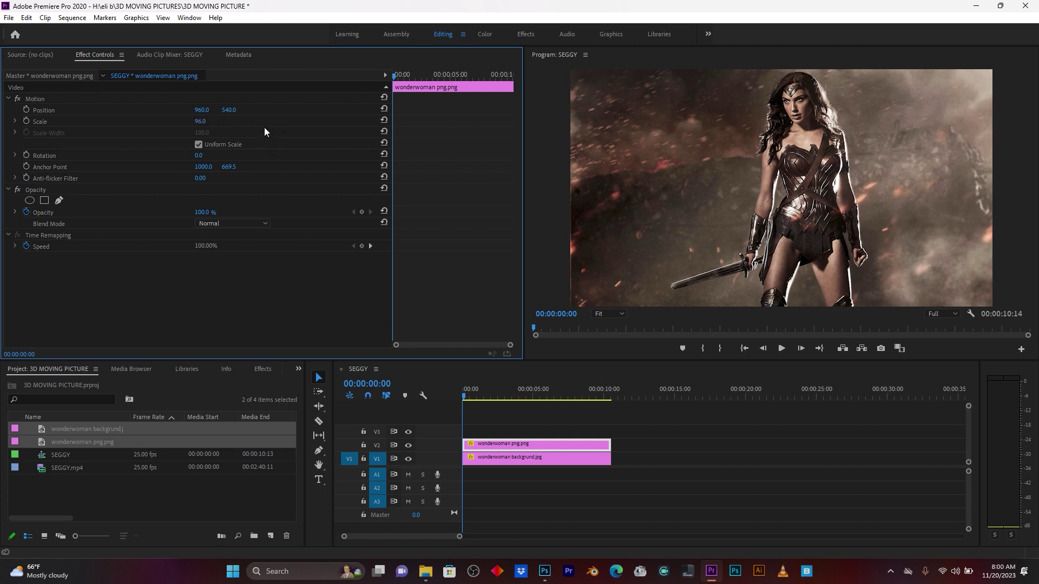
Step: Raise the background's Position Y to move it lower in the frame
left_click(531, 460)
left_click(530, 460)
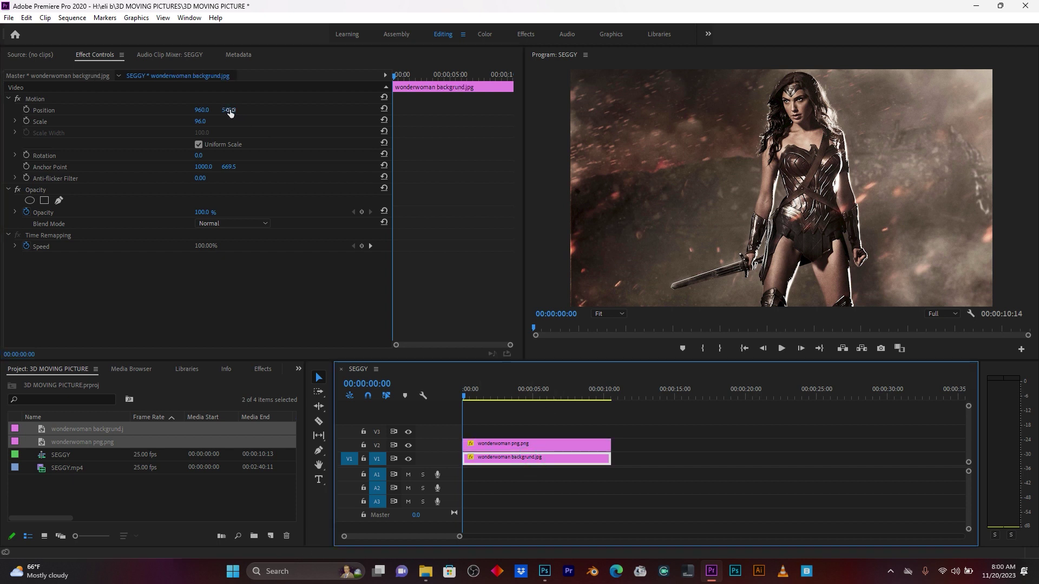
left_click_drag(229, 110, 255, 121)
left_click(510, 444)
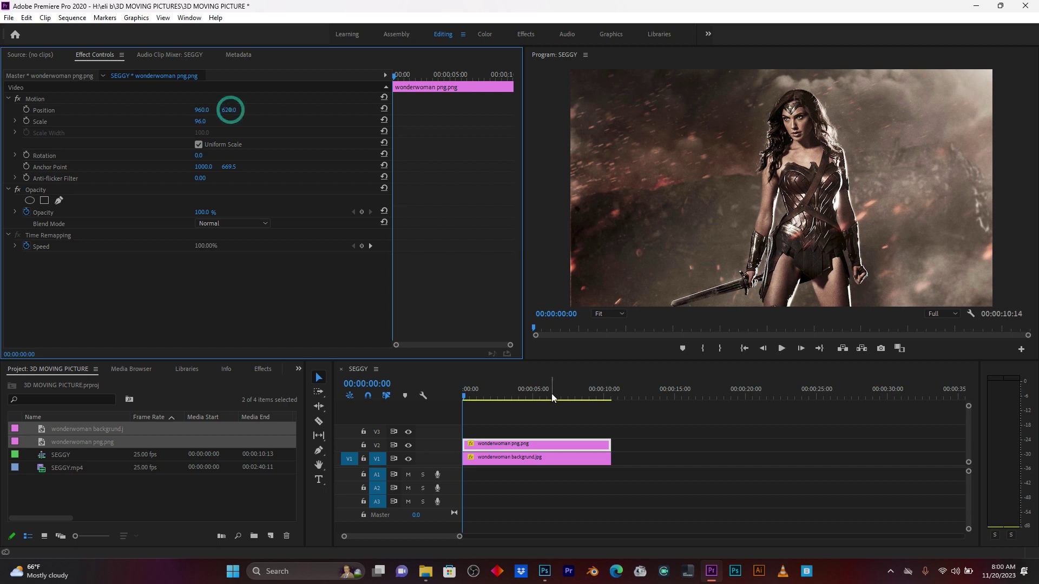
left_click(580, 421)
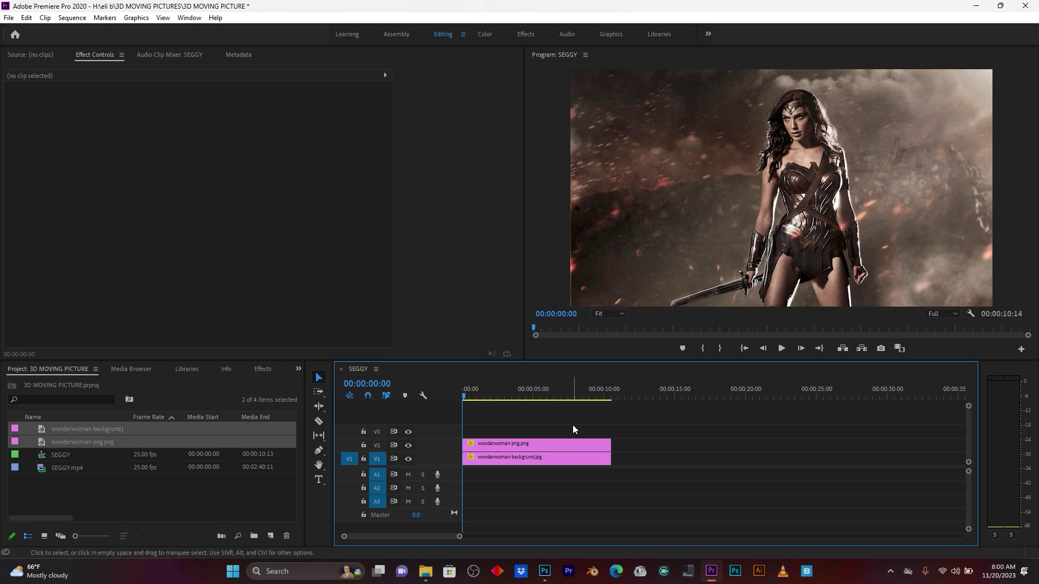
Step: Enable Position and Scale keyframes on the cut-out at the start and shift its anchor point
left_click(523, 445)
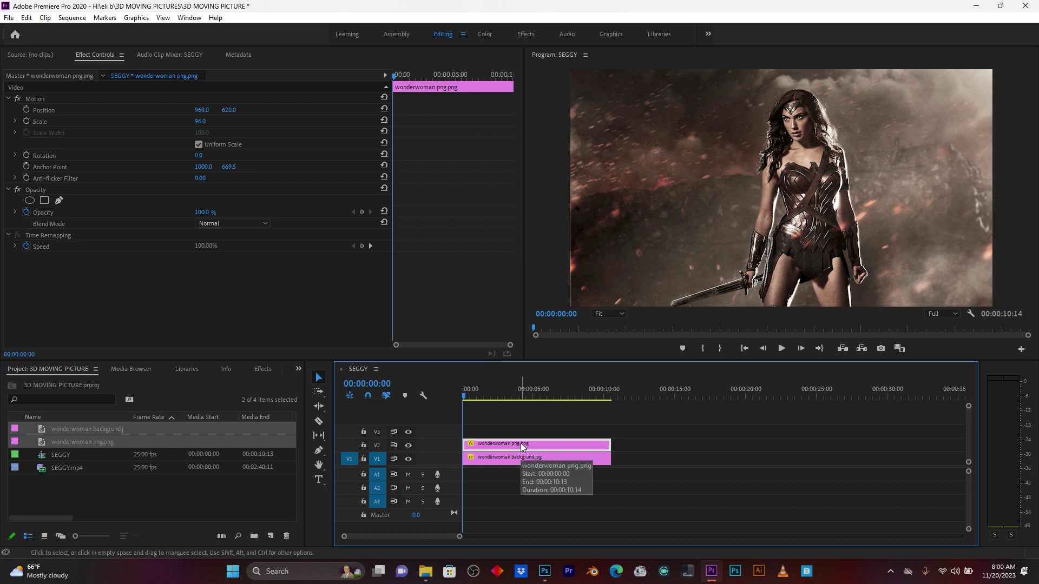
left_click(26, 109)
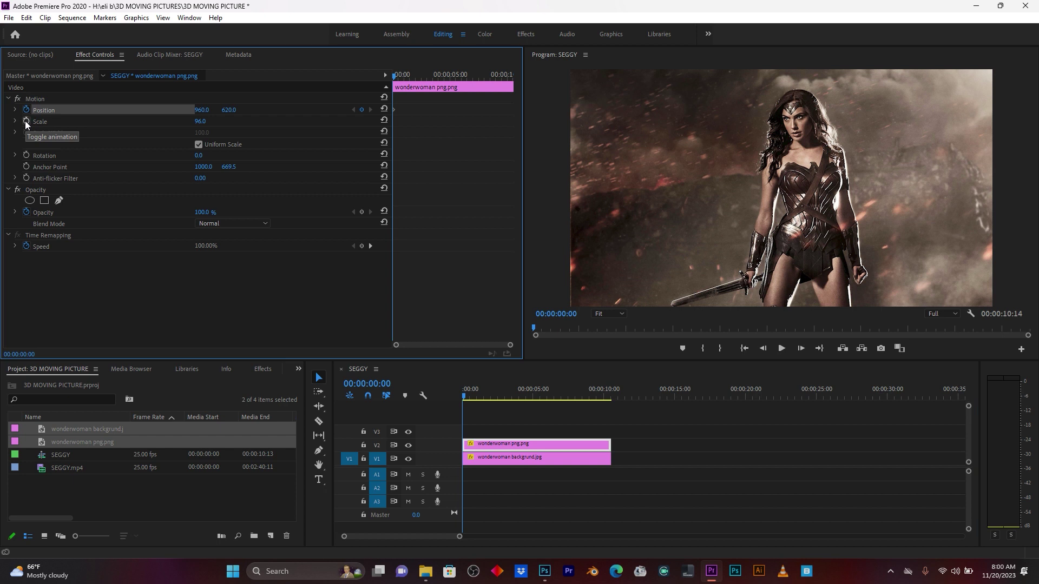
left_click(26, 121)
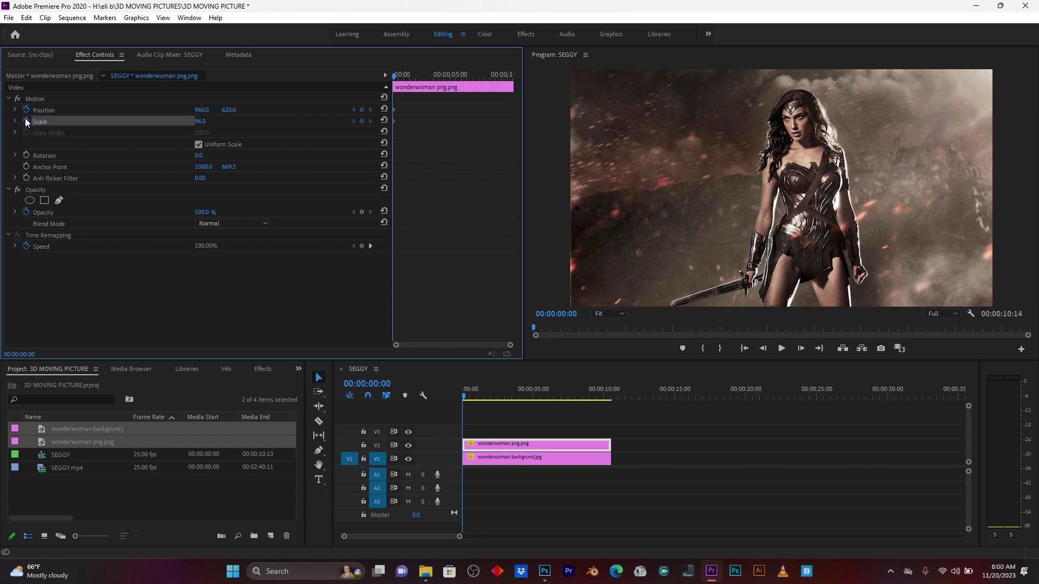
left_click(34, 99)
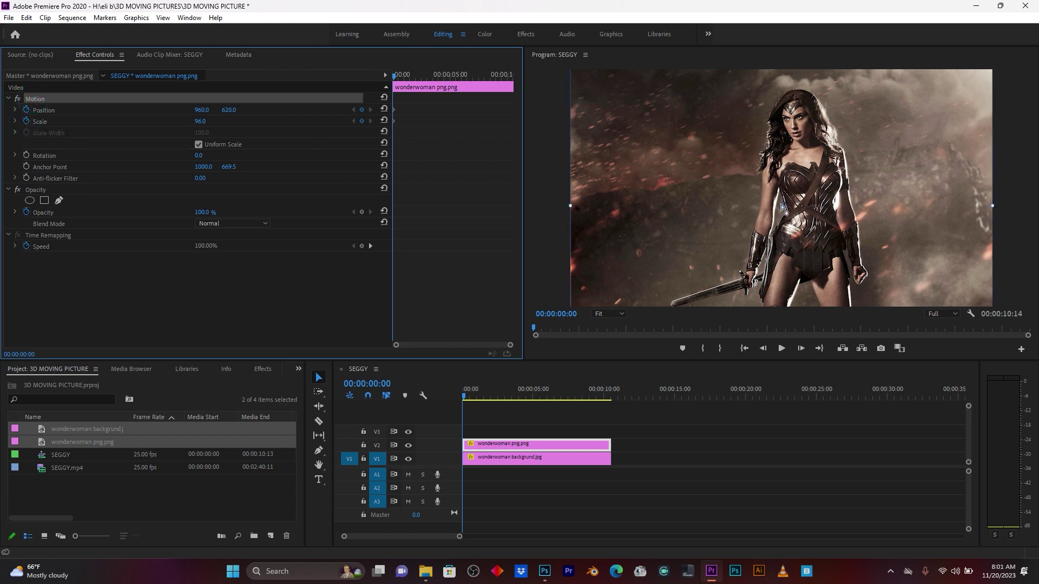
left_click_drag(788, 212, 806, 200)
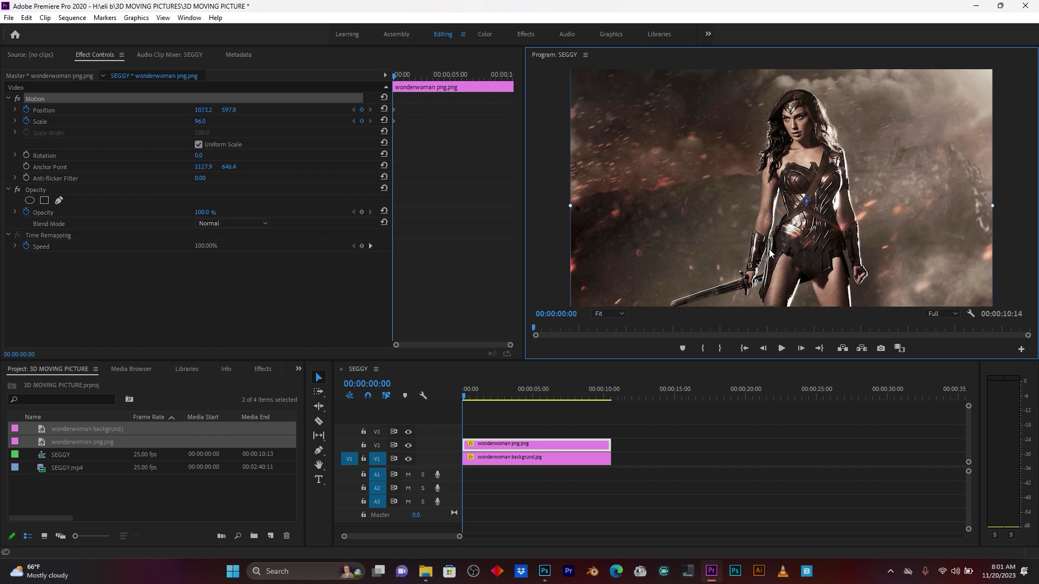
Step: At 4:19, set the cut-out's Scale to 101 and Position X to 1004.2
mouse_move(518, 394)
left_mouse_down()
mouse_move(551, 398)
mouse_move(532, 398)
left_mouse_up()
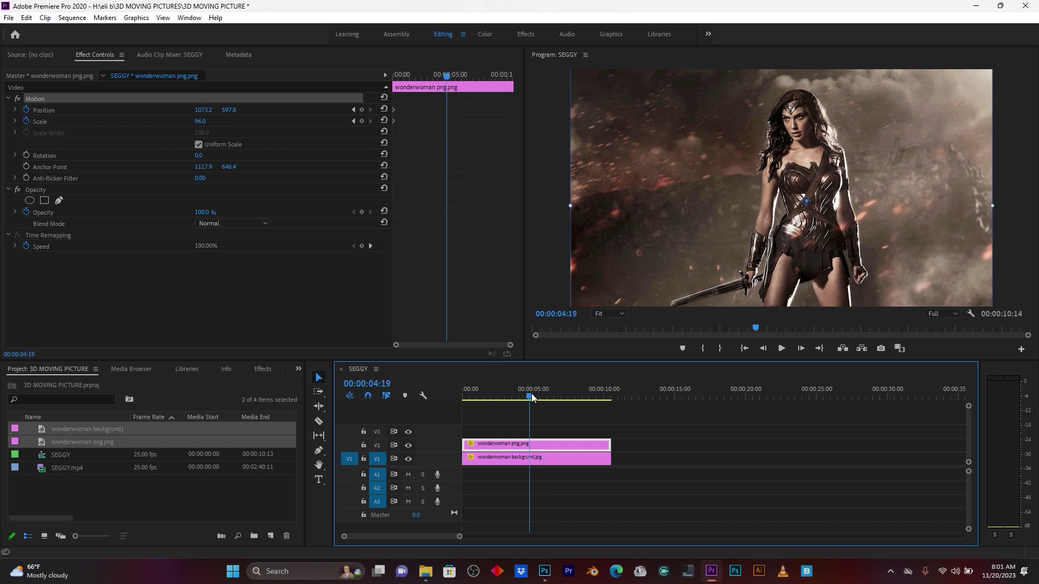
left_click(200, 122)
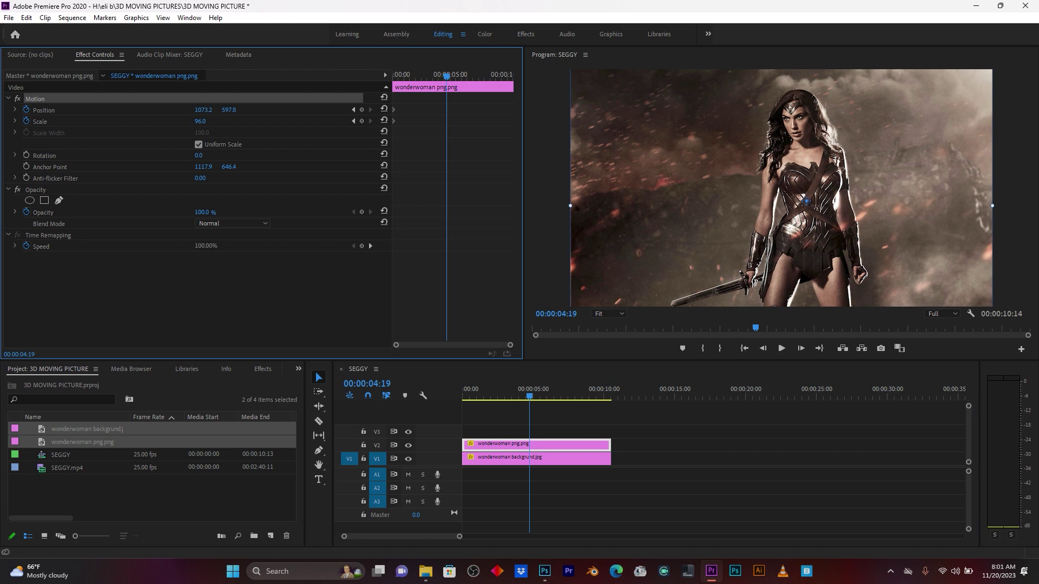
left_click_drag(200, 121, 205, 122)
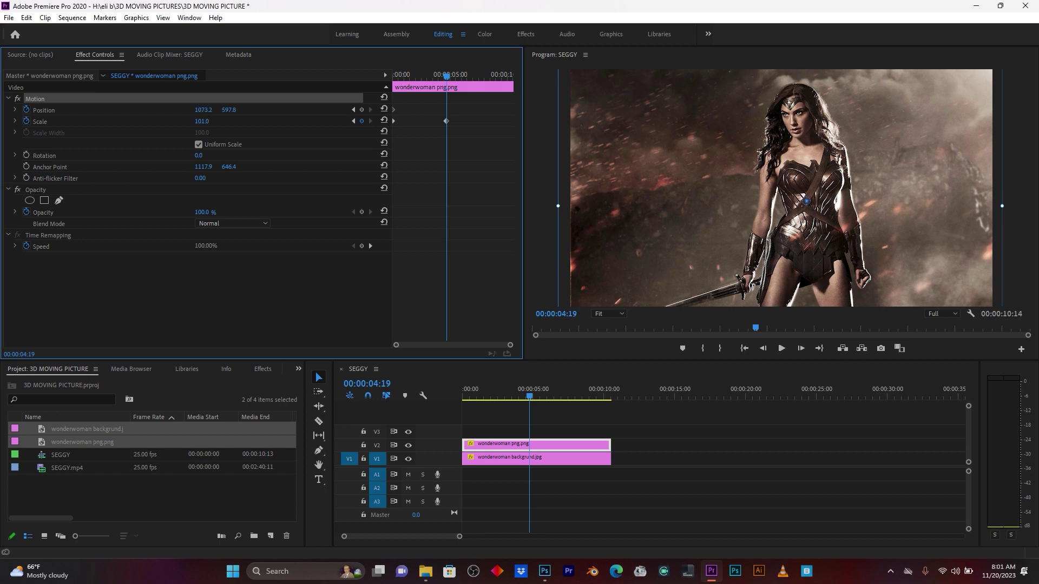
left_click_drag(204, 110, 198, 110)
left_click_drag(802, 201, 798, 201)
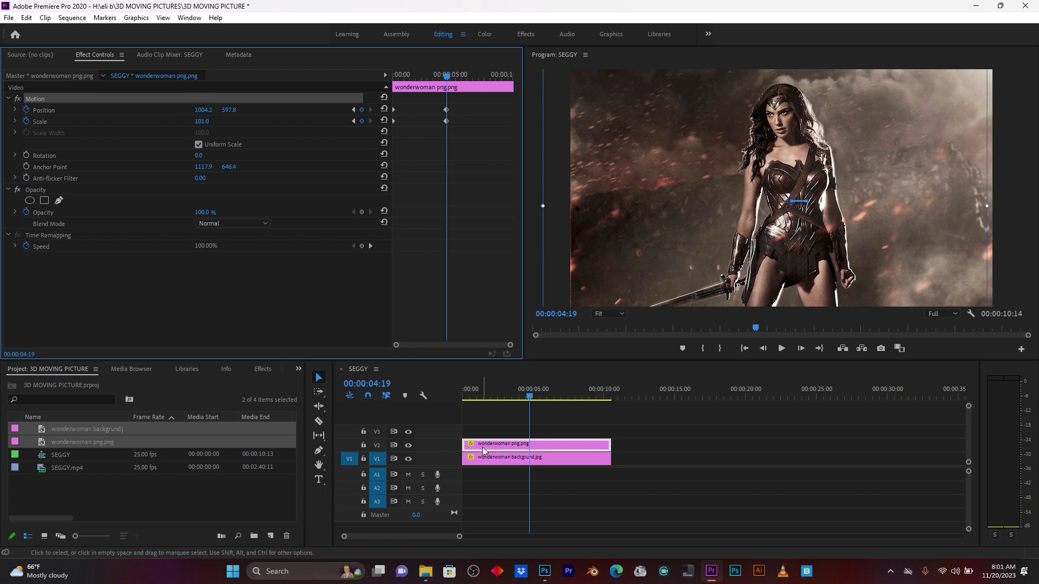
Step: Preview the cut-out animation from the start, then select the background clip
left_click(468, 391)
key("space")
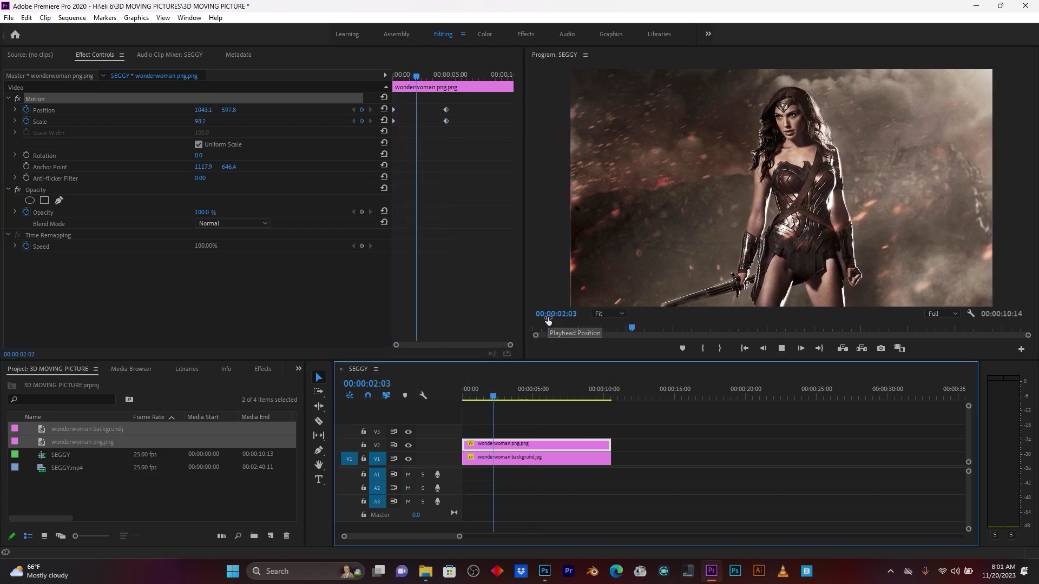
left_click_drag(478, 392, 459, 421)
left_click(489, 460)
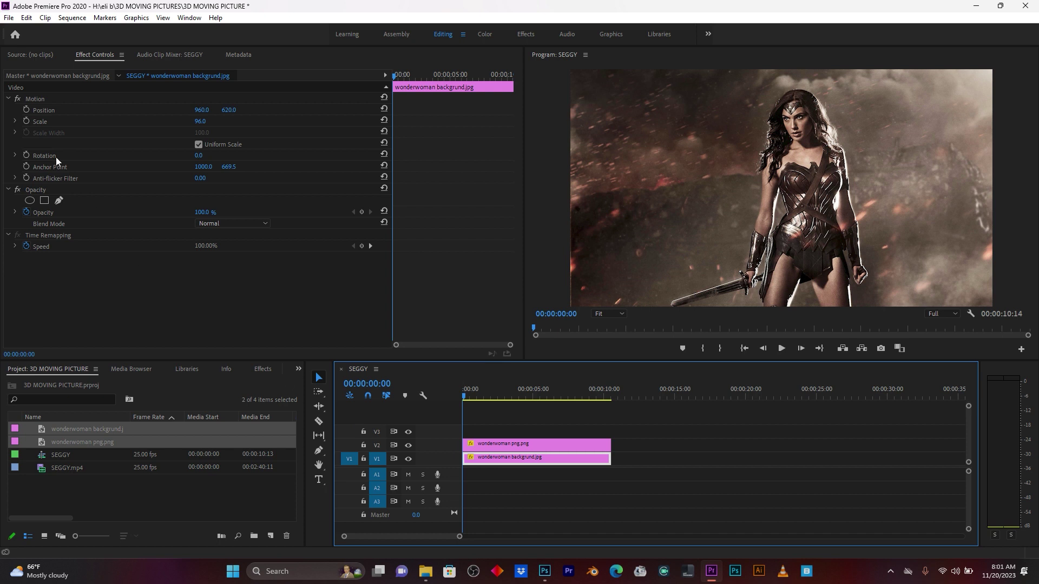
Step: Enable Scale and Position keyframes on the background at 0:00 with transform handles shown
left_click(26, 121)
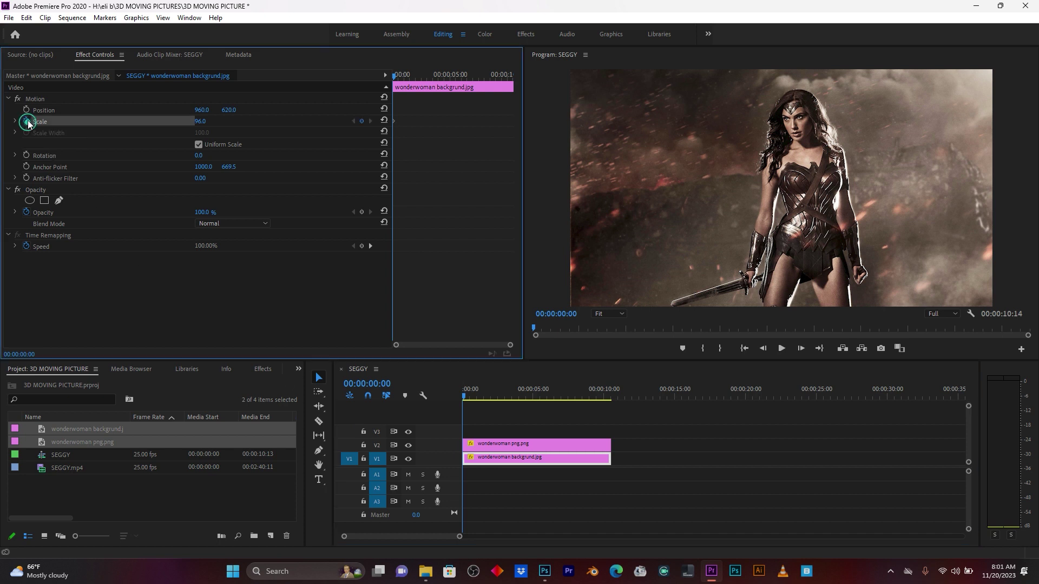
left_click(26, 110)
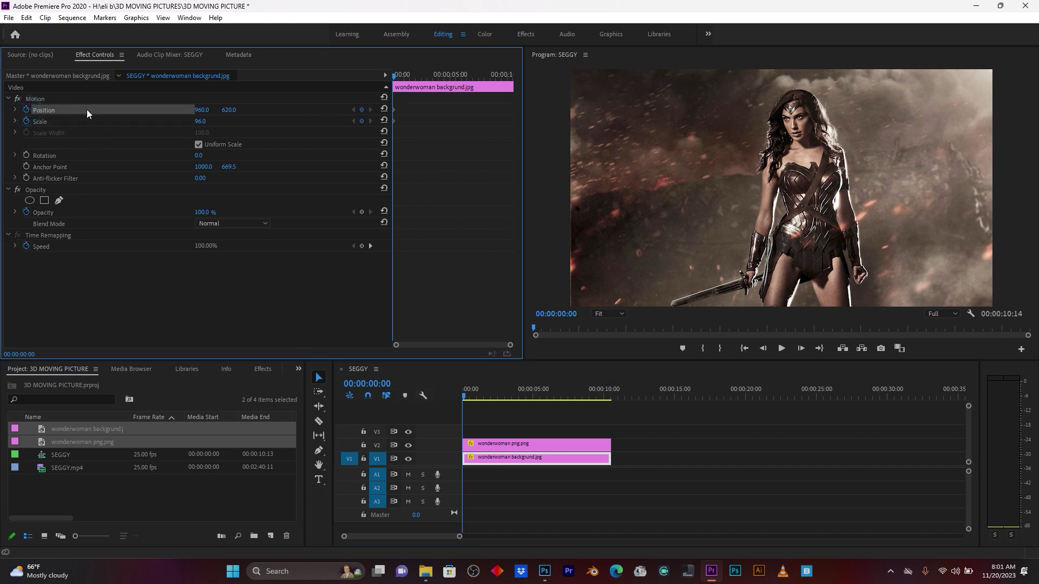
left_click(41, 100)
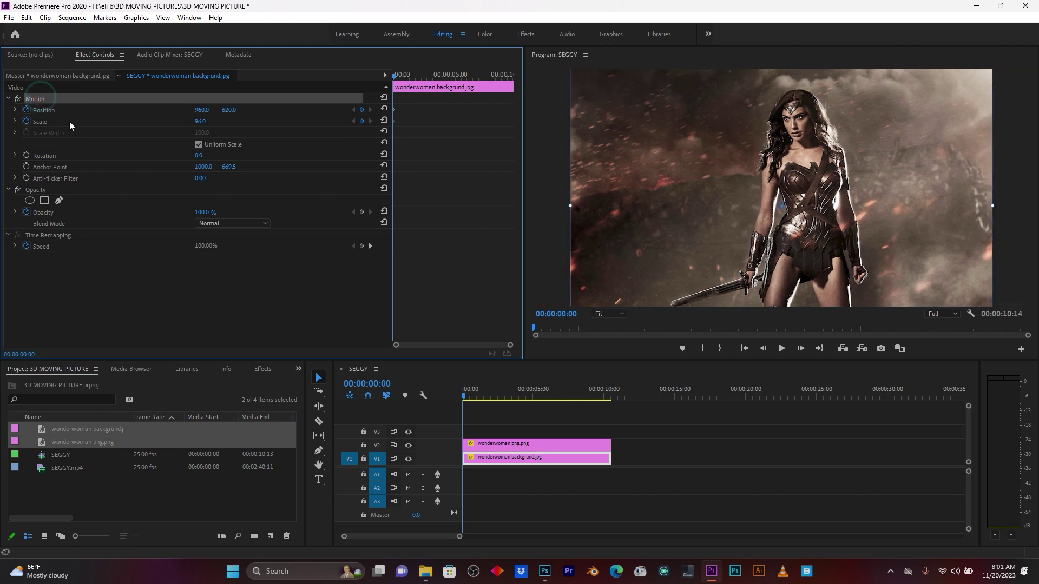
left_click(785, 212)
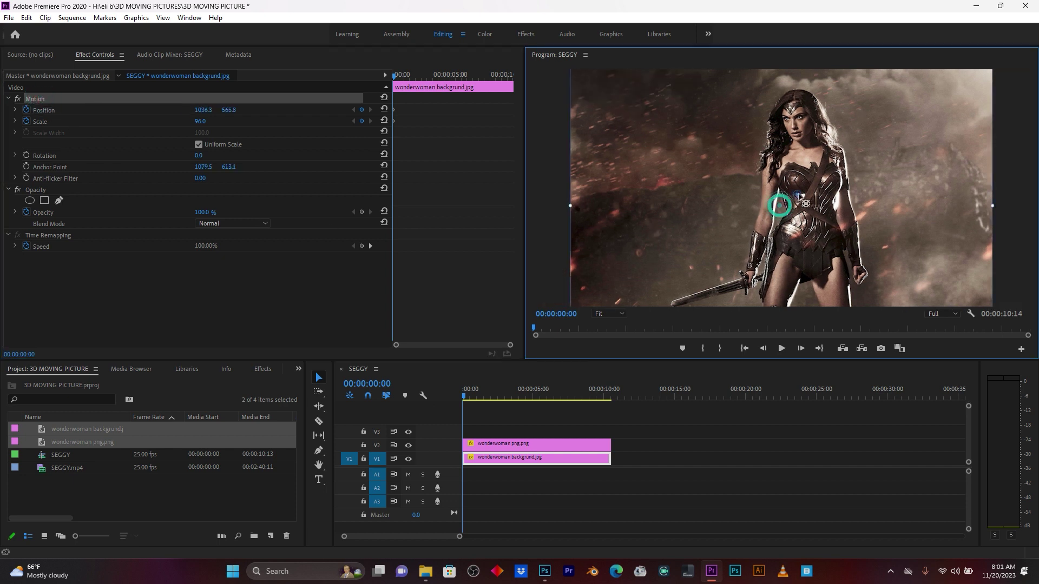
Step: At 7:03, set the background to Scale 111 and Position 962.2, 580.8
left_click(563, 398)
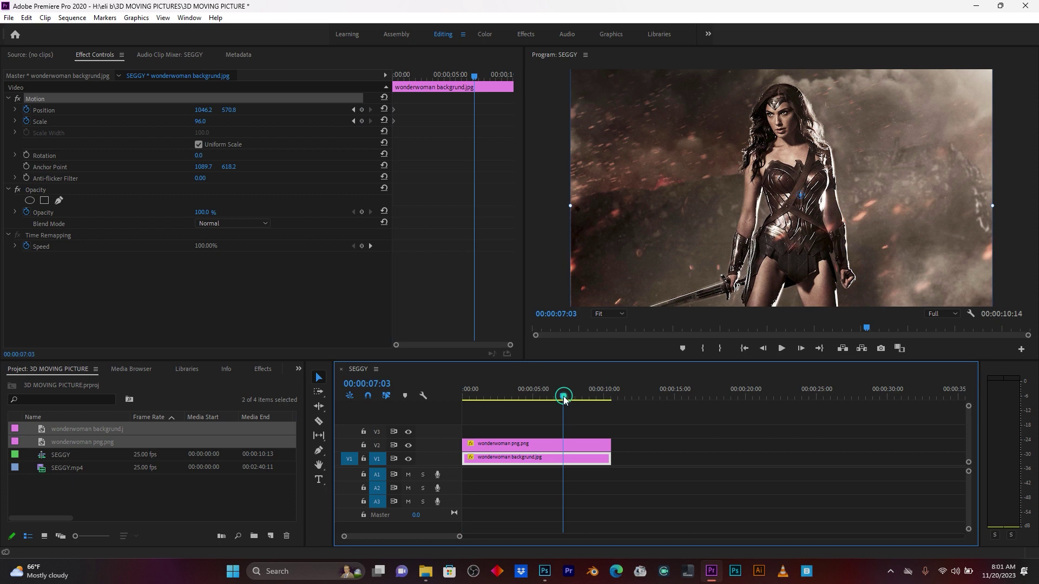
left_click(203, 122)
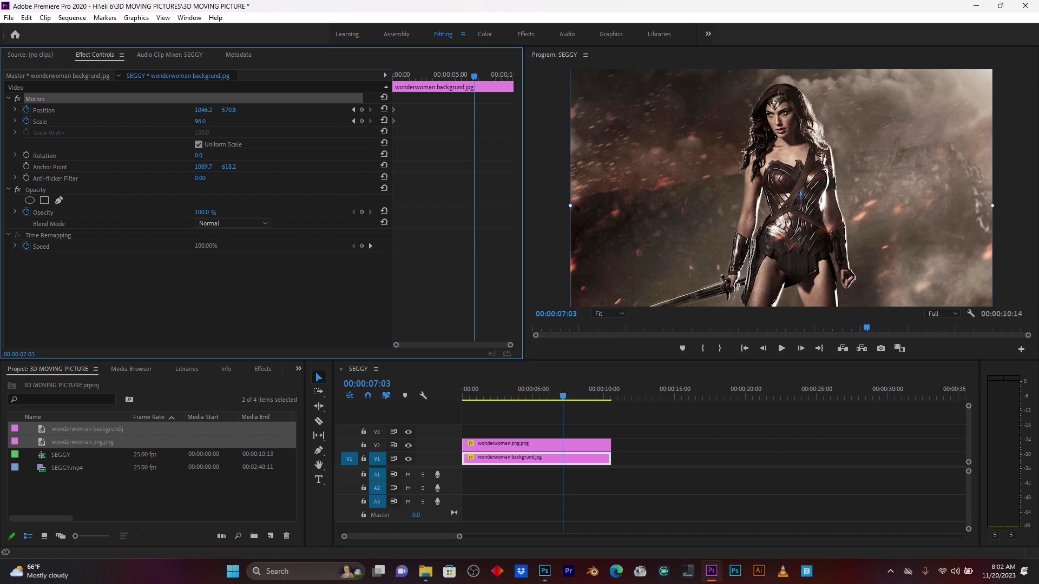
left_click_drag(203, 121, 211, 121)
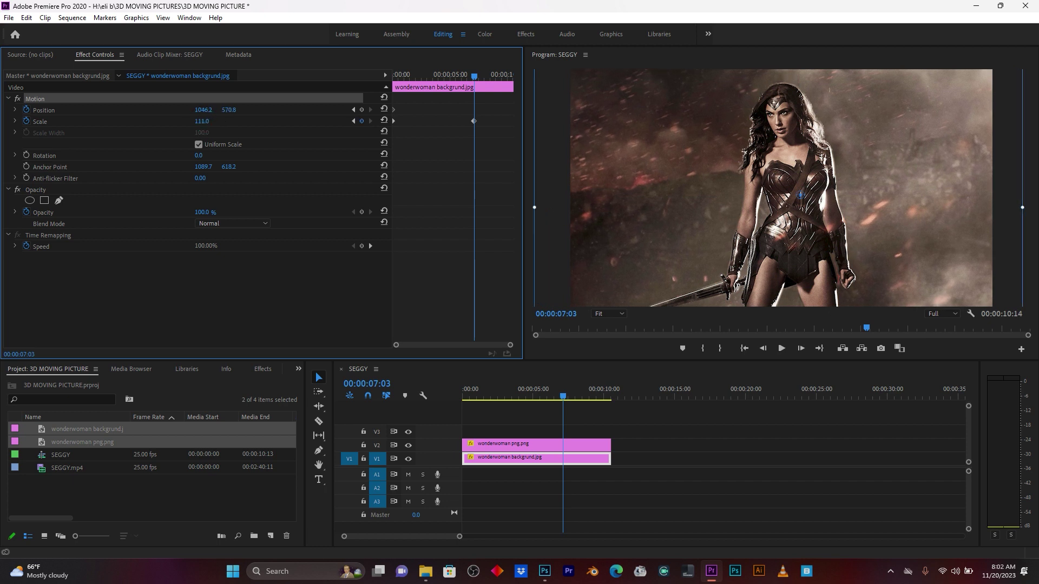
left_click_drag(228, 110, 232, 109)
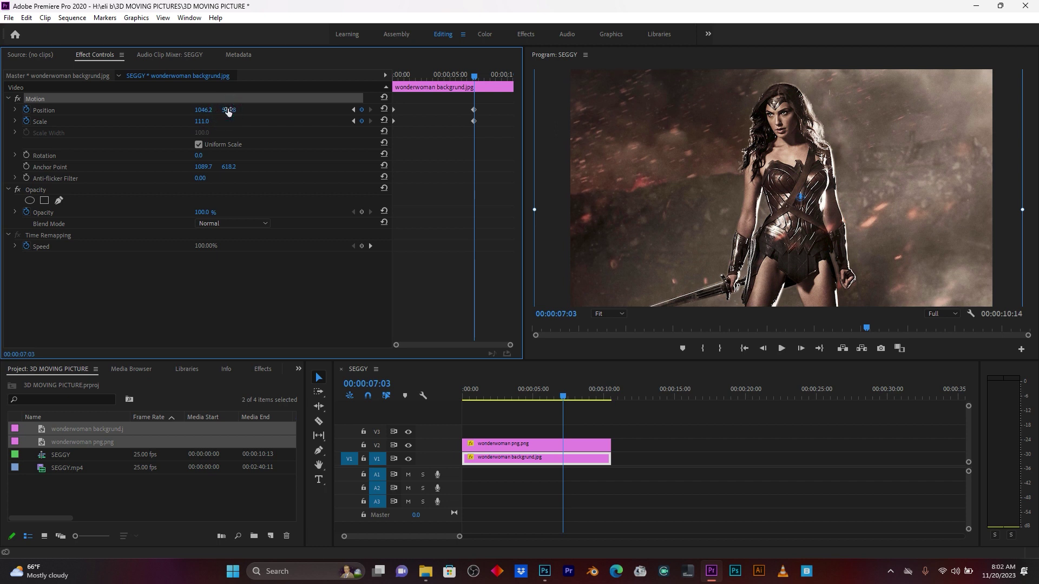
left_click_drag(203, 110, 196, 109)
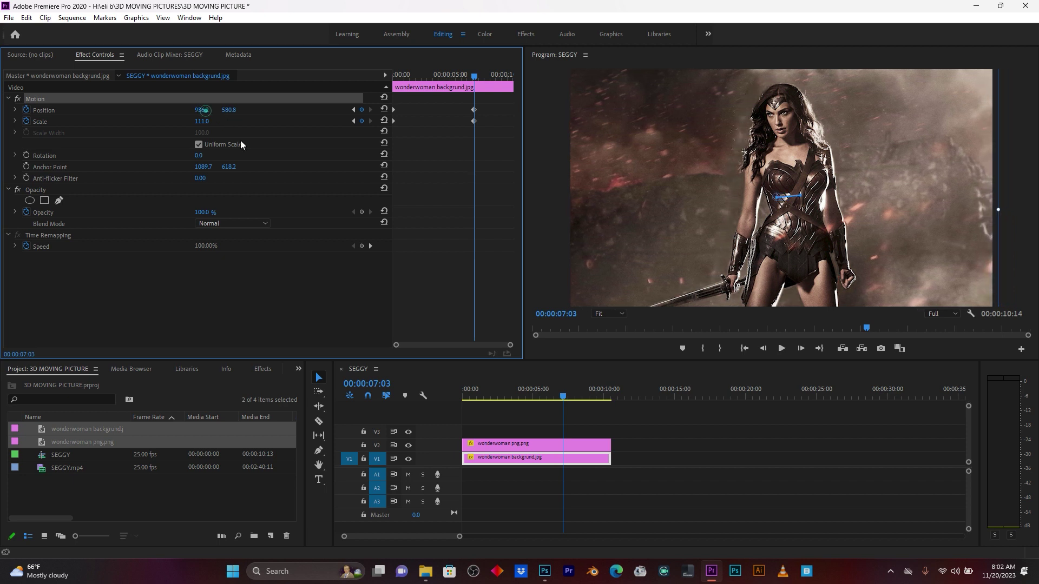
Step: Play the sequence from the start twice to preview the background zoom
left_click_drag(489, 402, 411, 395)
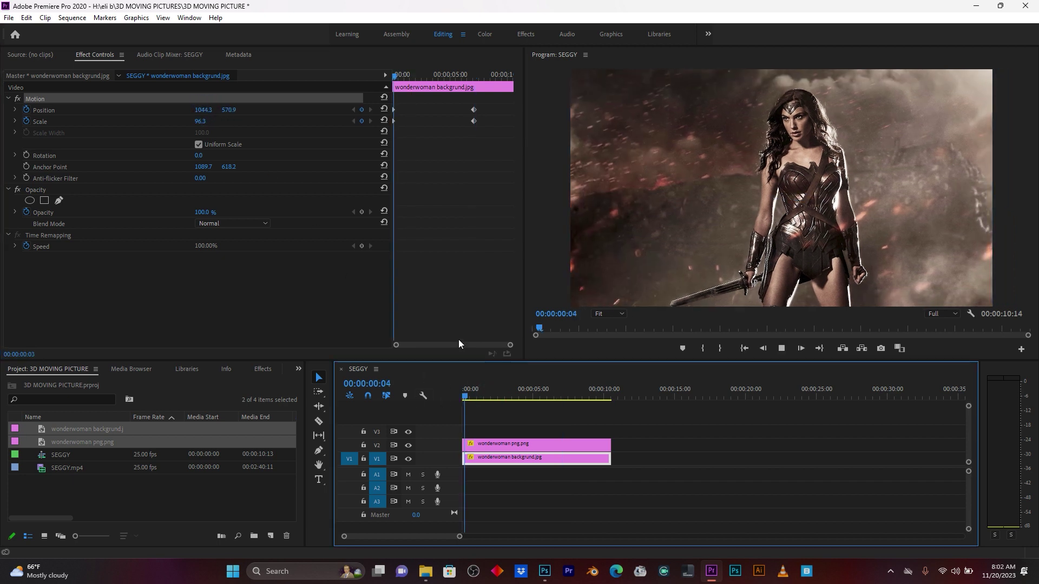
key("space")
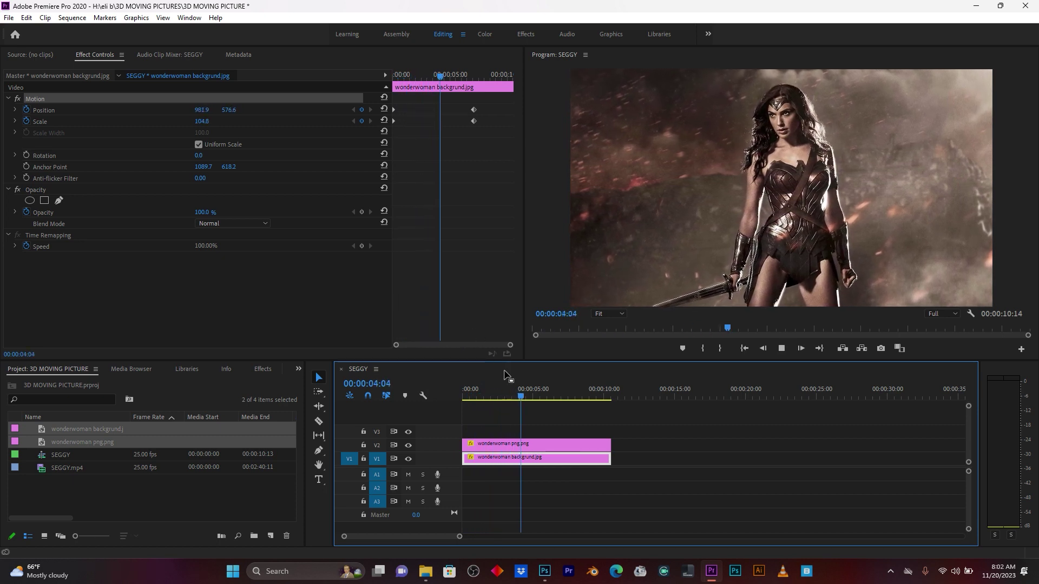
key("space")
left_click_drag(511, 393, 458, 394)
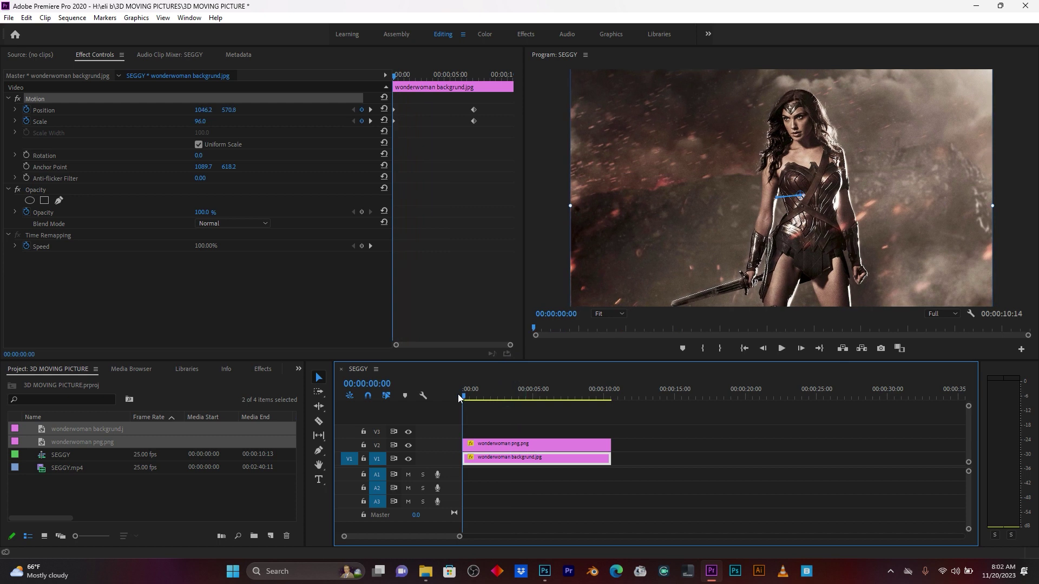
key("space")
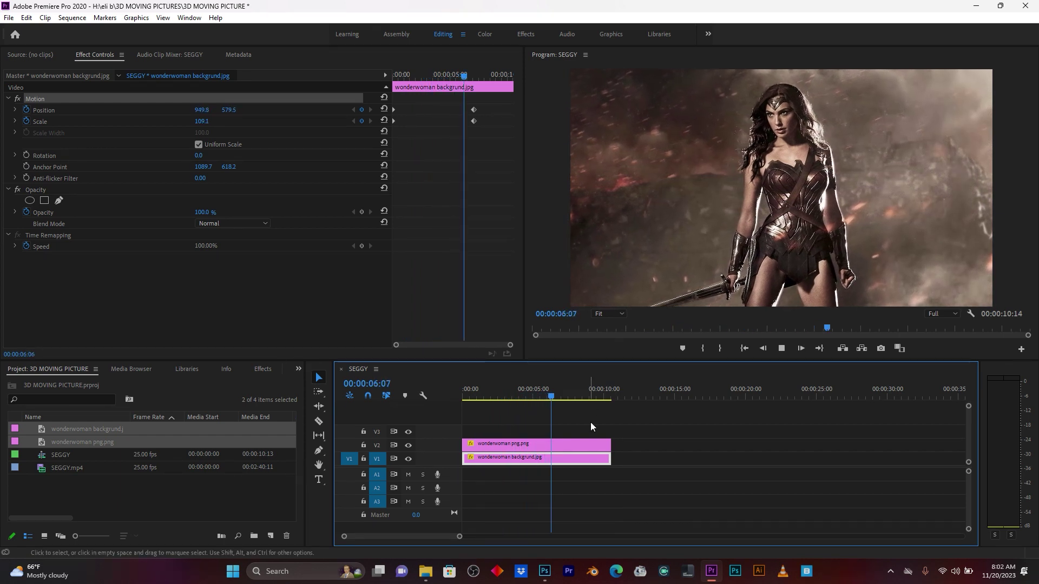
key("space")
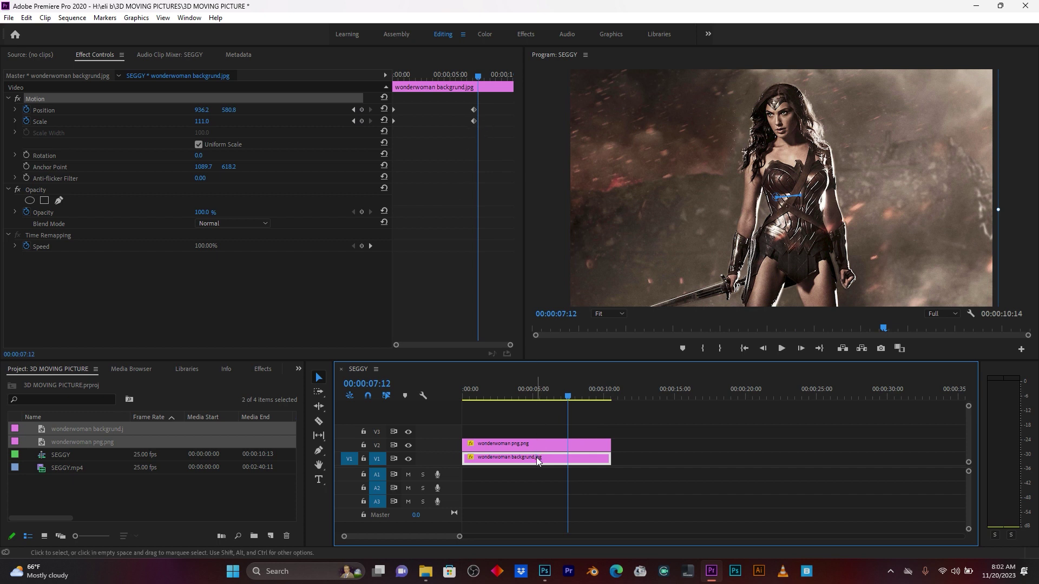
Step: Move the background's end keyframes to about 7 seconds and replay from the start
left_click_drag(405, 130, 384, 71)
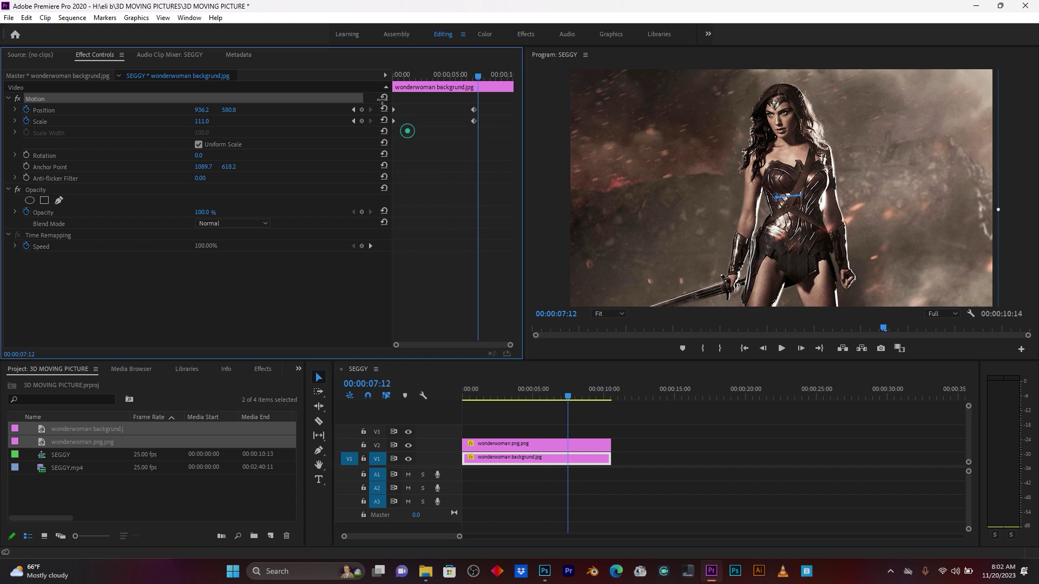
left_click_drag(394, 109, 513, 115)
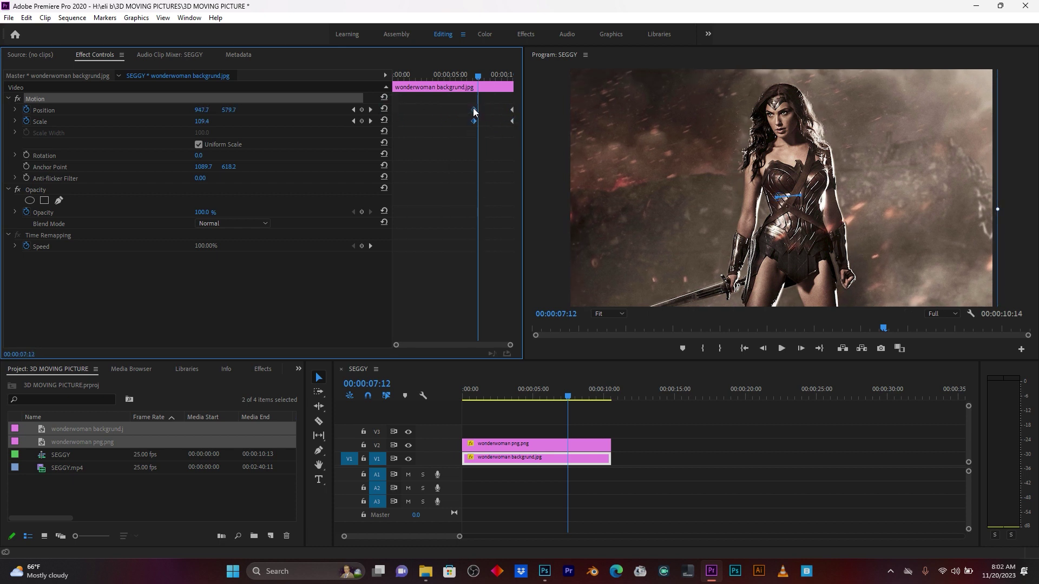
key("ctrl+z")
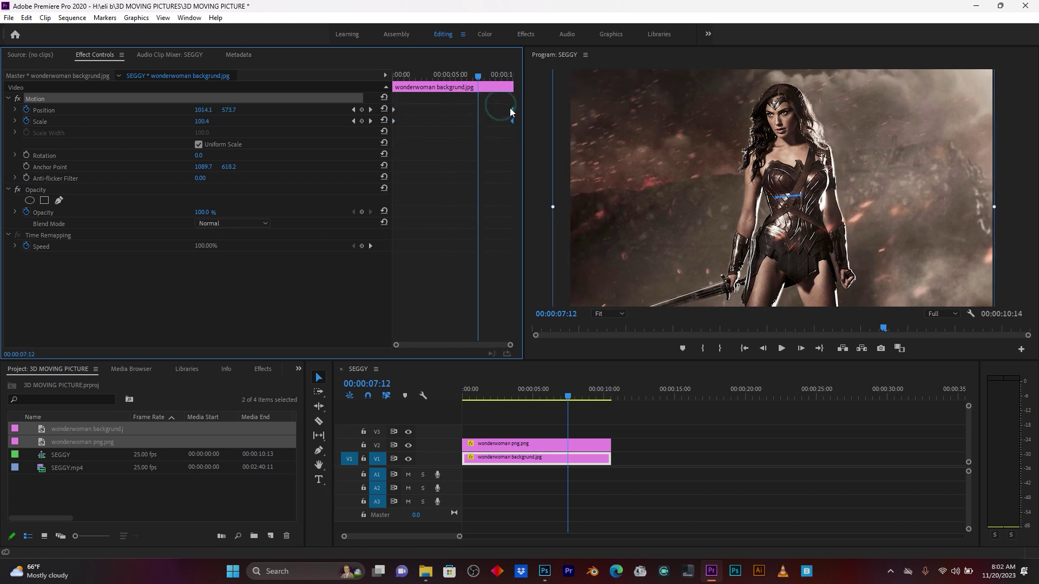
left_click_drag(511, 112, 485, 114)
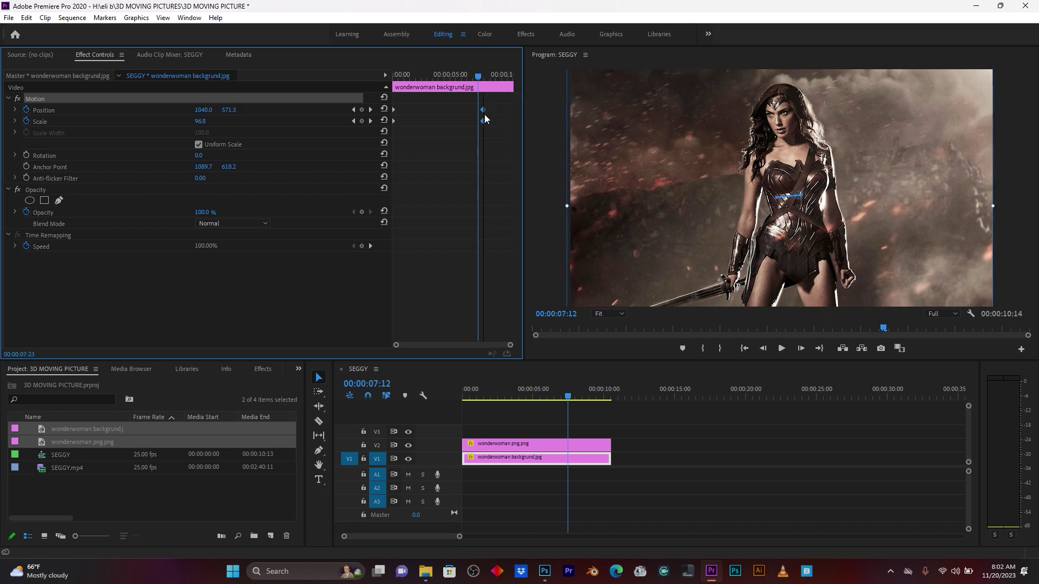
key("Home")
key("space")
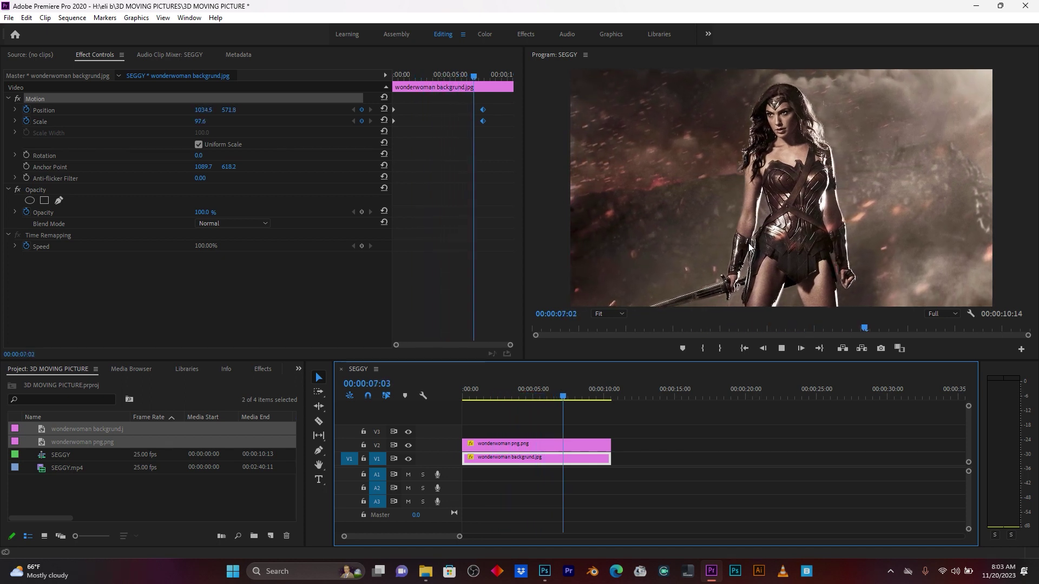
key("space")
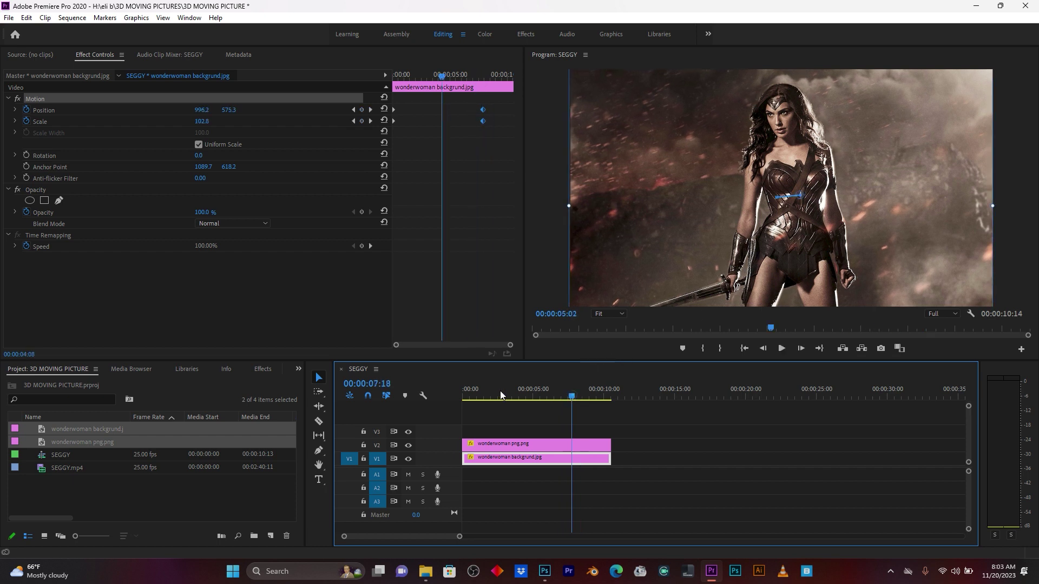
key("Home")
key("space")
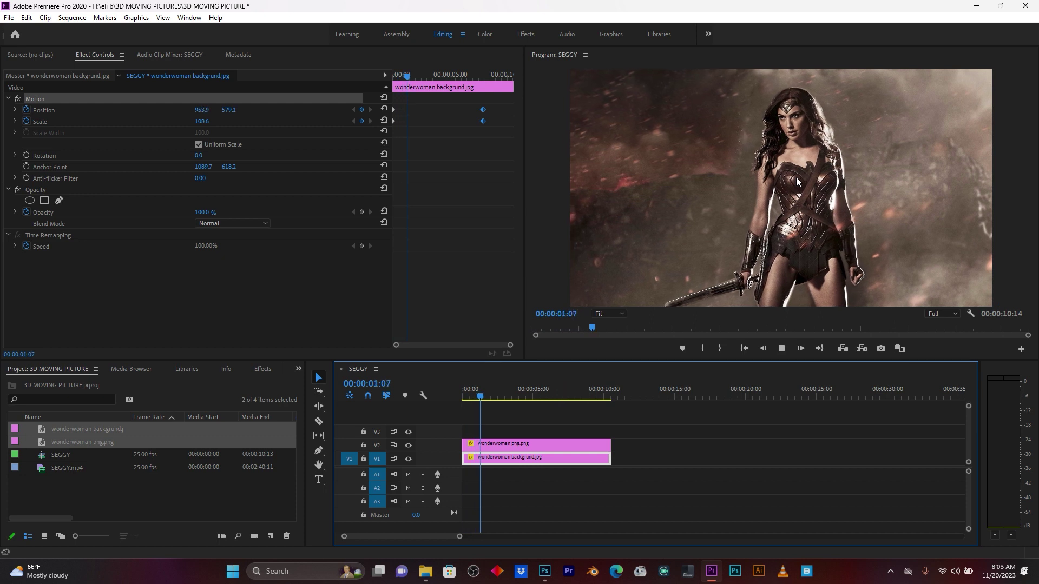